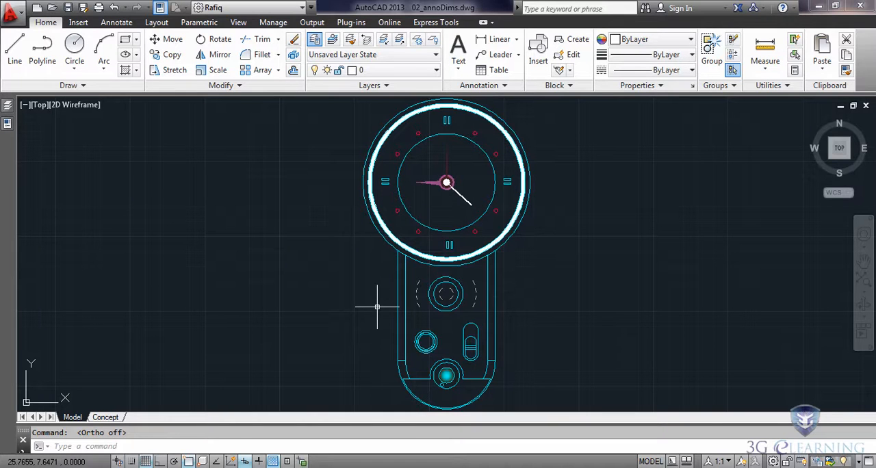
# Examine the scale note below the clock viewport in the Concept layout and return to model space.
pyautogui.click(102, 417)
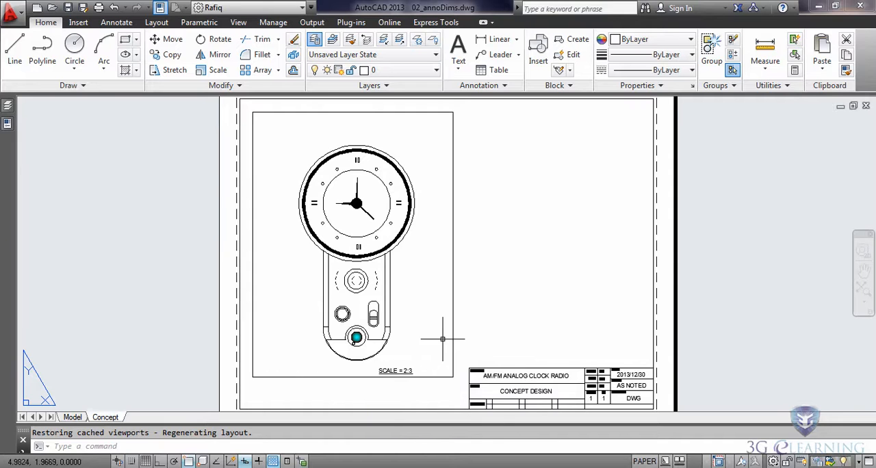
pyautogui.scroll(5, 409, 376)
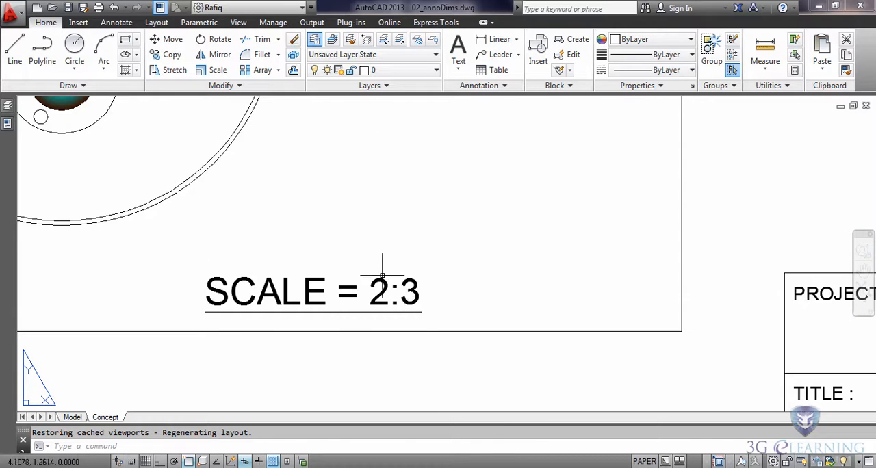
pyautogui.middleClick(554, 309)
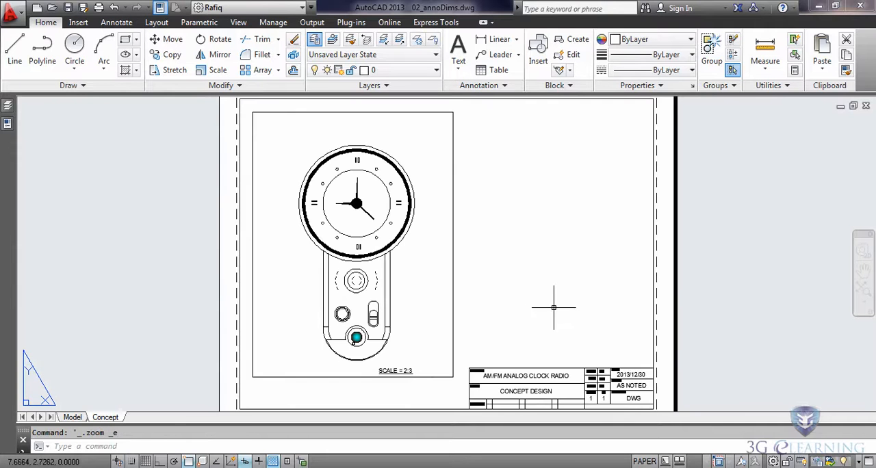
pyautogui.click(72, 417)
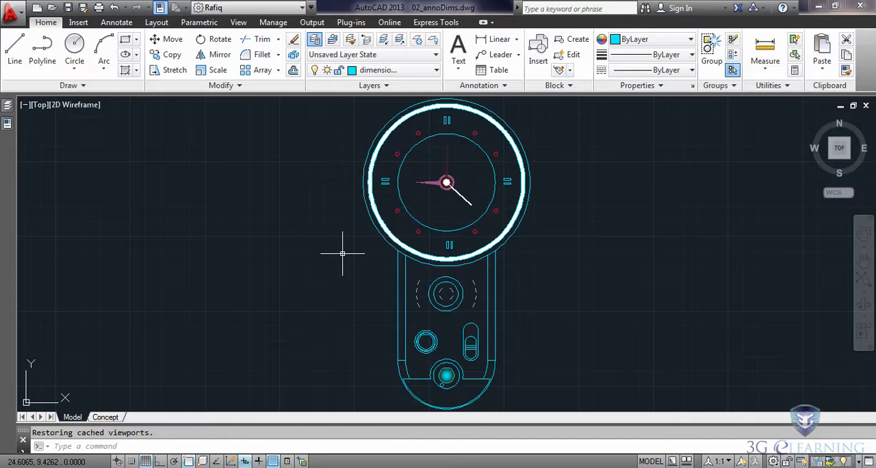
# Create a new annotative dimension style named Annotative Dims, based on Standard, for all dimensions.
pyautogui.click(505, 92)
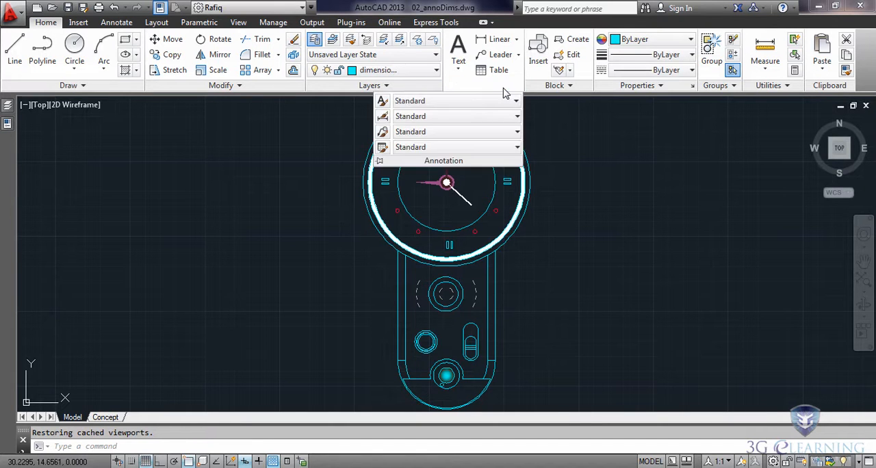
pyautogui.click(383, 117)
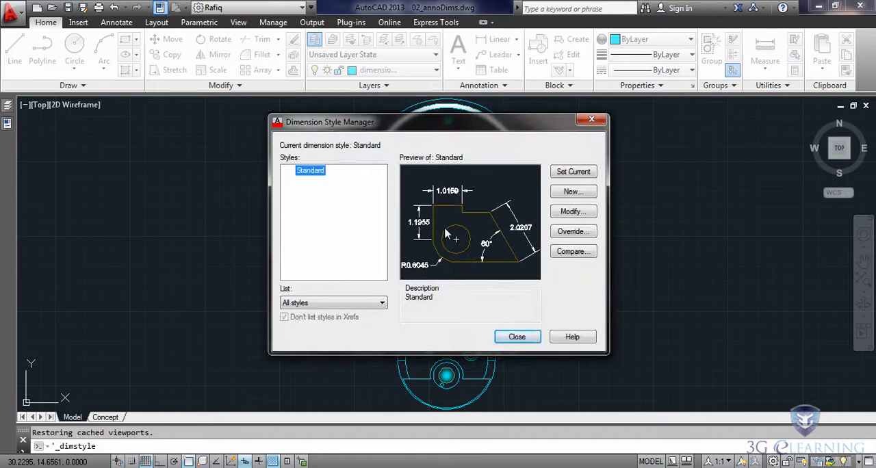
pyautogui.click(572, 191)
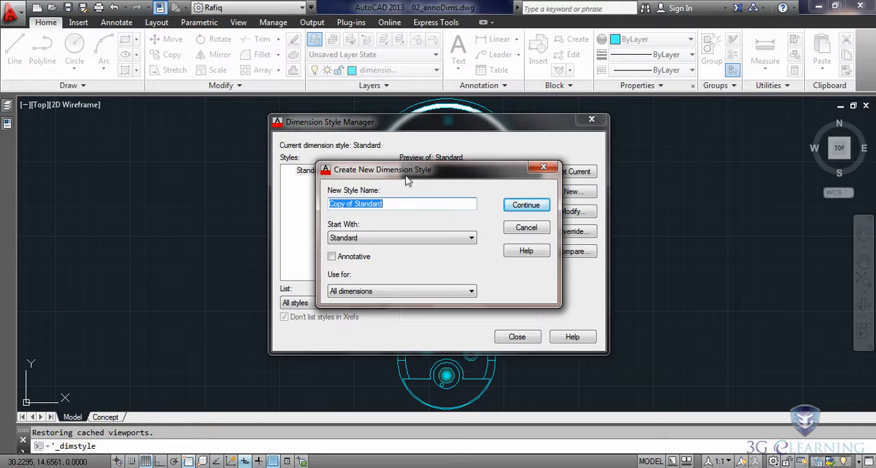
pyautogui.write('Annotative Dims')
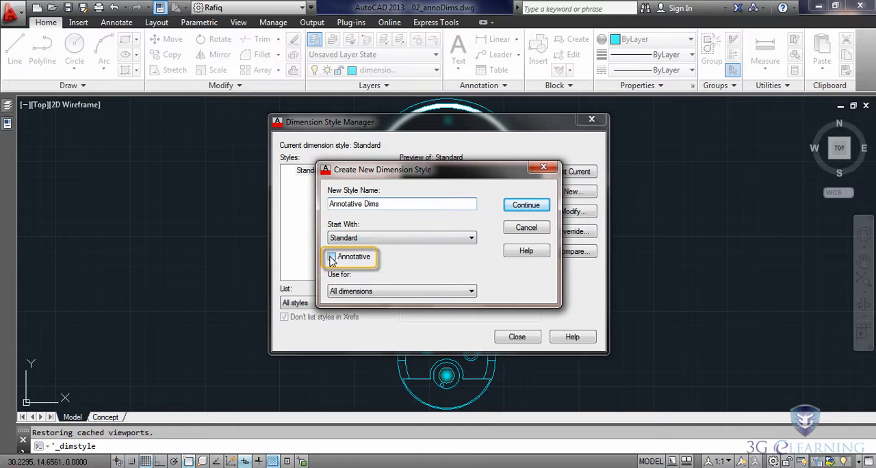
pyautogui.click(332, 258)
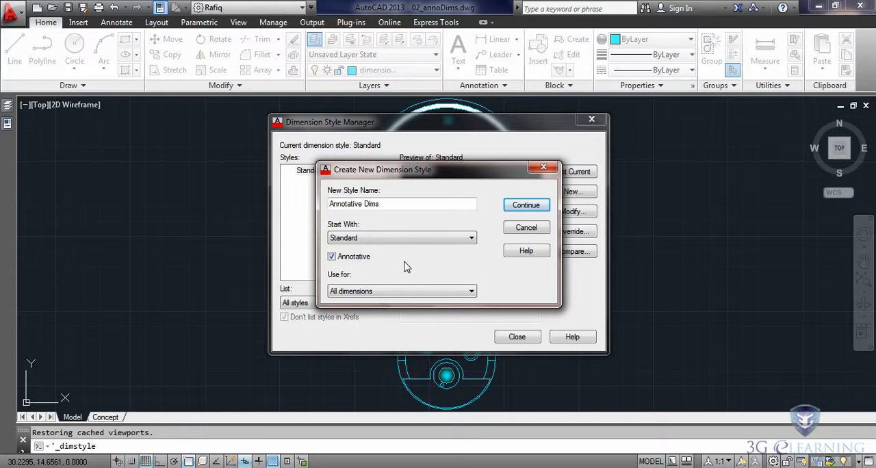
pyautogui.click(526, 204)
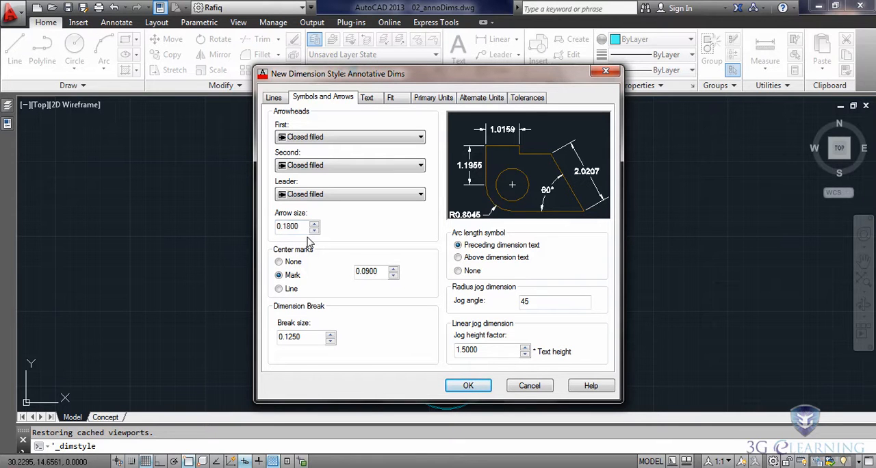
# Set both the arrow size and the text height of the Annotative Dims style to 0.1250.
pyautogui.click(274, 98)
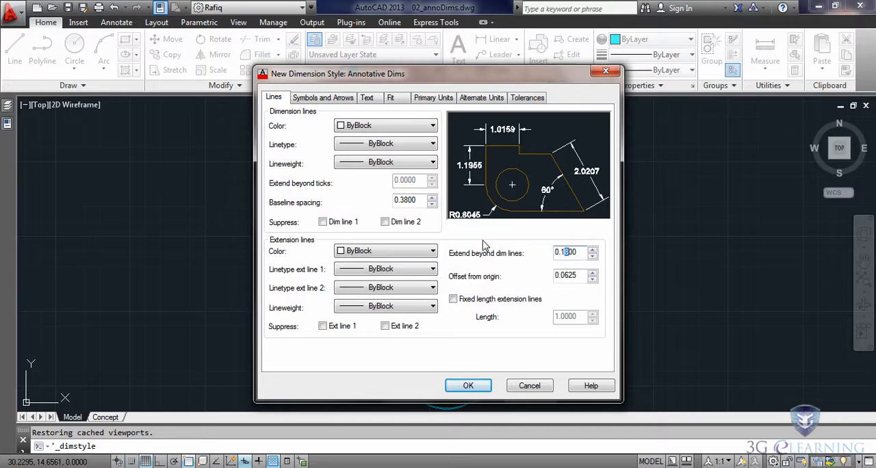
pyautogui.click(319, 97)
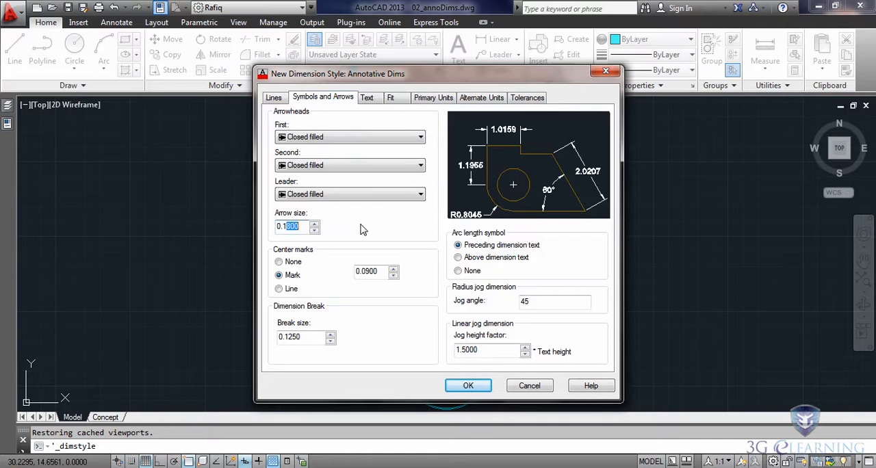
pyautogui.write('25')
pyautogui.click(367, 97)
pyautogui.moveTo(415, 190); pyautogui.dragTo(406, 190)
pyautogui.write('250')
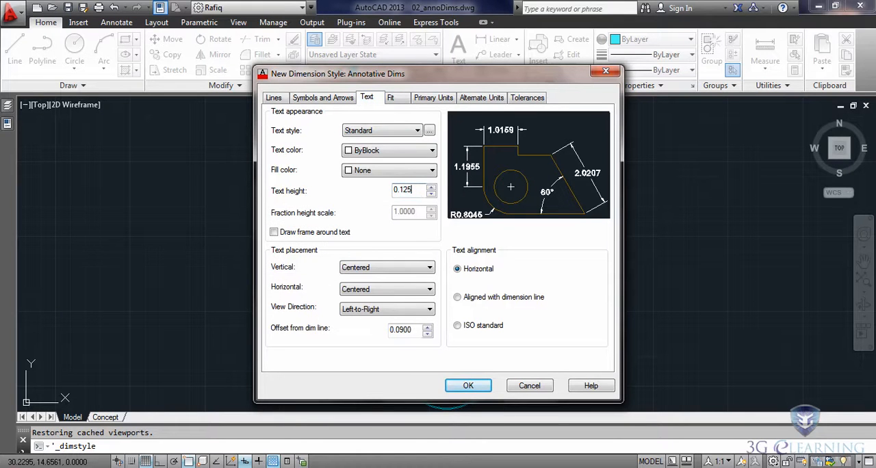
# Set the linear dimension precision of the new style to 0.00, save the style and close the Dimension Style Manager.
pyautogui.click(430, 101)
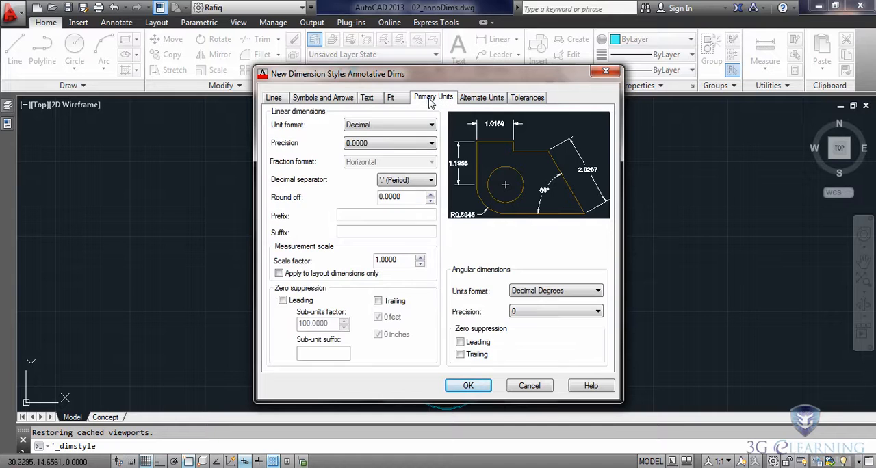
pyautogui.click(431, 145)
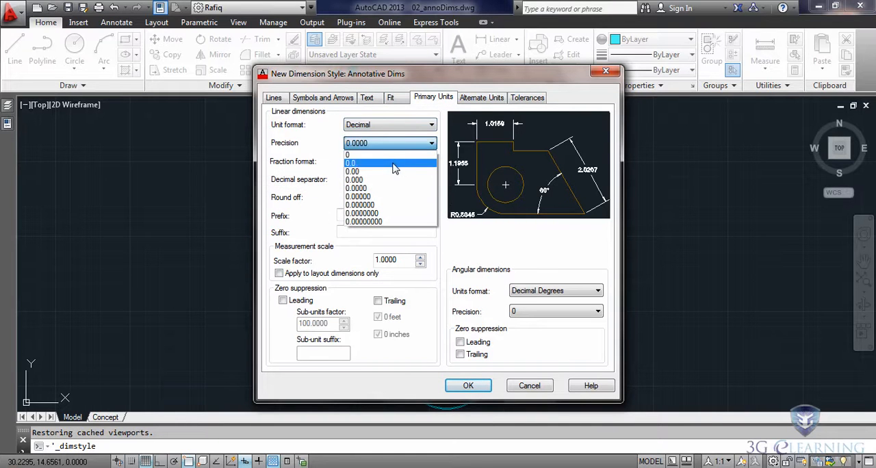
pyautogui.click(378, 172)
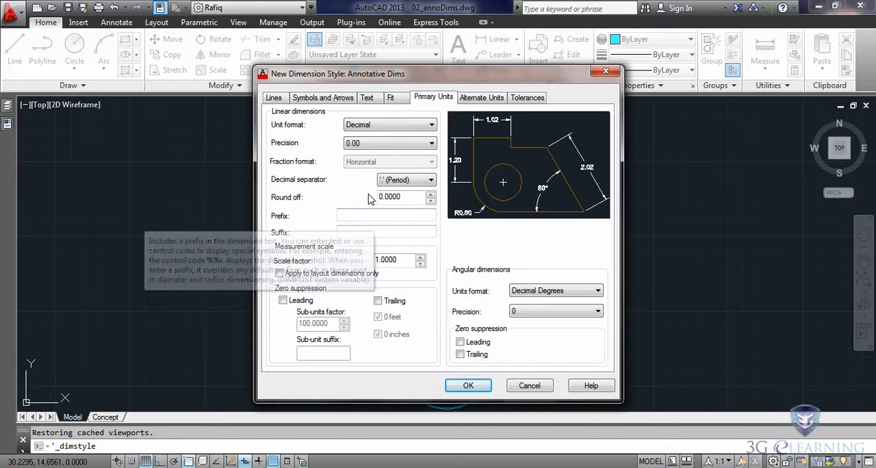
pyautogui.click(468, 385)
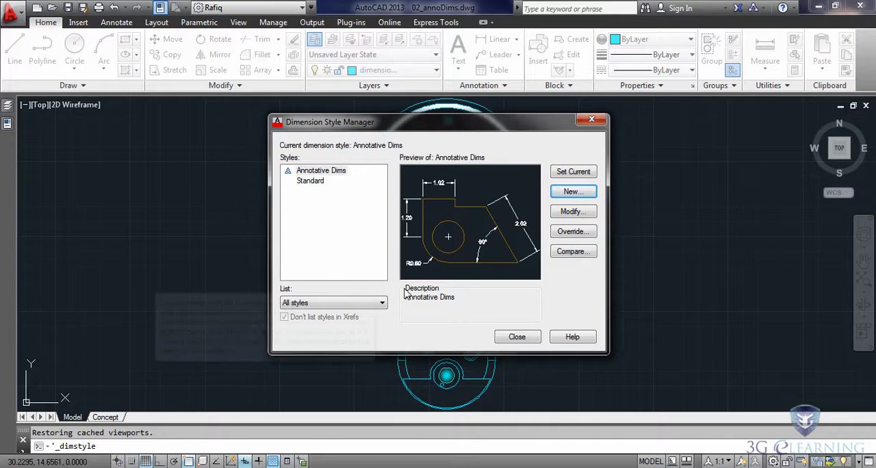
pyautogui.click(511, 338)
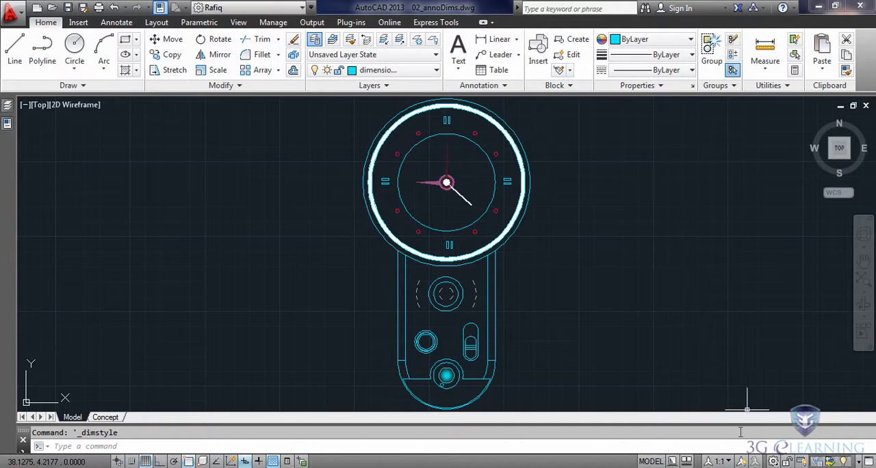
# Set the annotation scale to 1:2 and add a vertical linear dimension of the clock's overall height between its top and bottom quadrants, left of the clock.
pyautogui.click(722, 462)
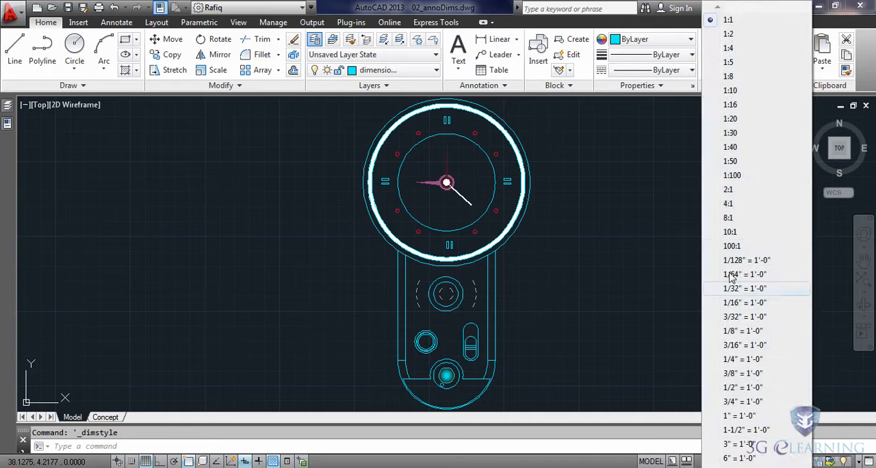
pyautogui.click(727, 34)
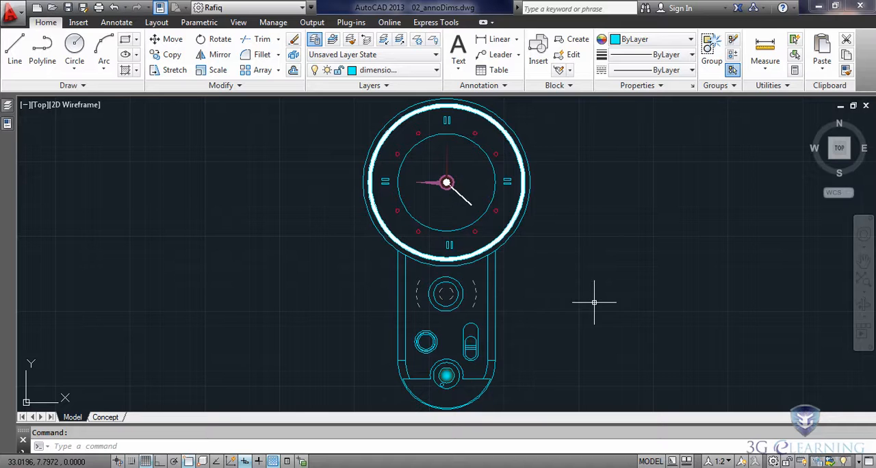
pyautogui.click(497, 41)
pyautogui.keyDown('shift'); pyautogui.rightClick(565, 177); pyautogui.keyUp('shift')
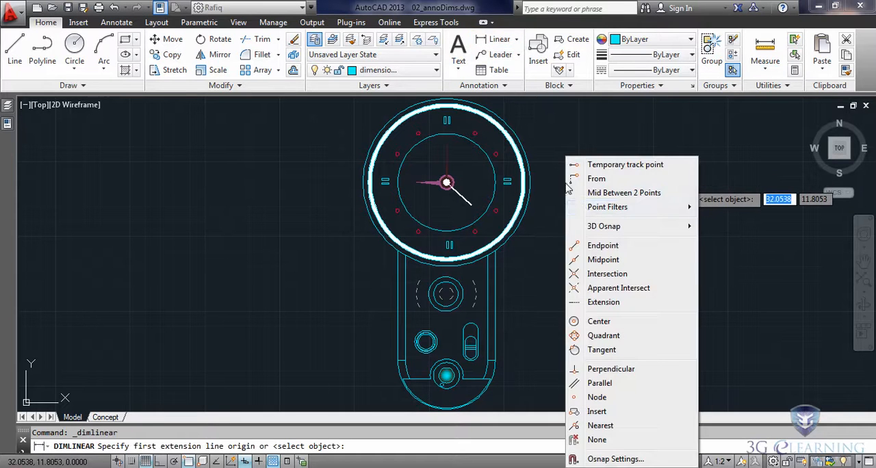
pyautogui.click(590, 335)
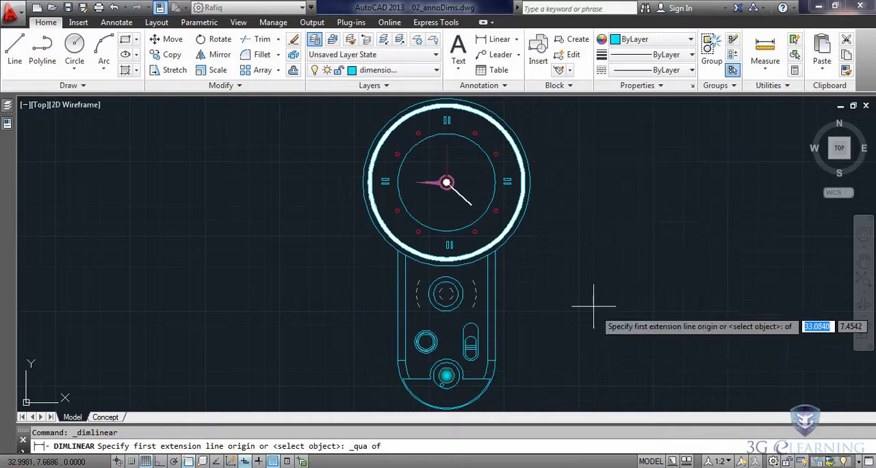
pyautogui.click(450, 103)
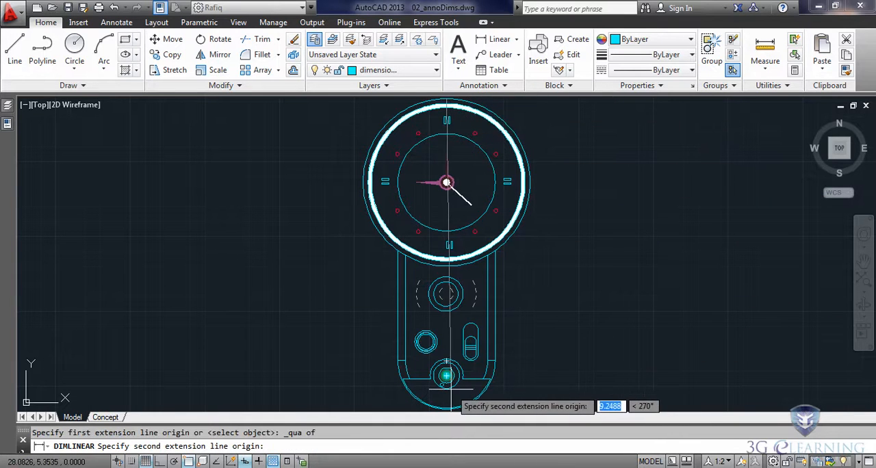
pyautogui.scroll(5, 446, 375)
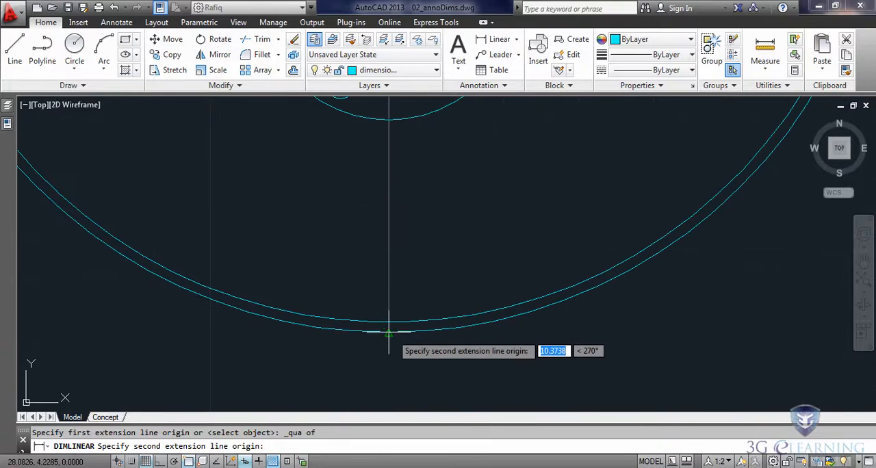
pyautogui.keyDown('shift'); pyautogui.rightClick(389, 334); pyautogui.keyUp('shift')
pyautogui.click(414, 201)
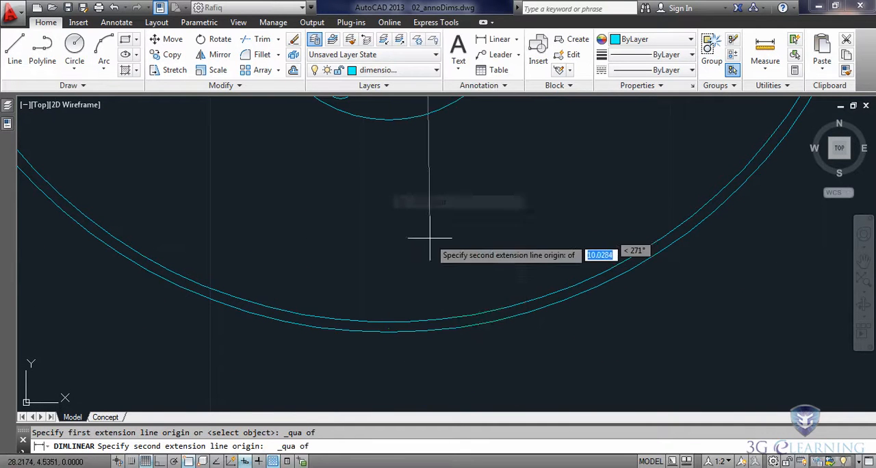
pyautogui.click(387, 329)
pyautogui.scroll(-6, 418, 332)
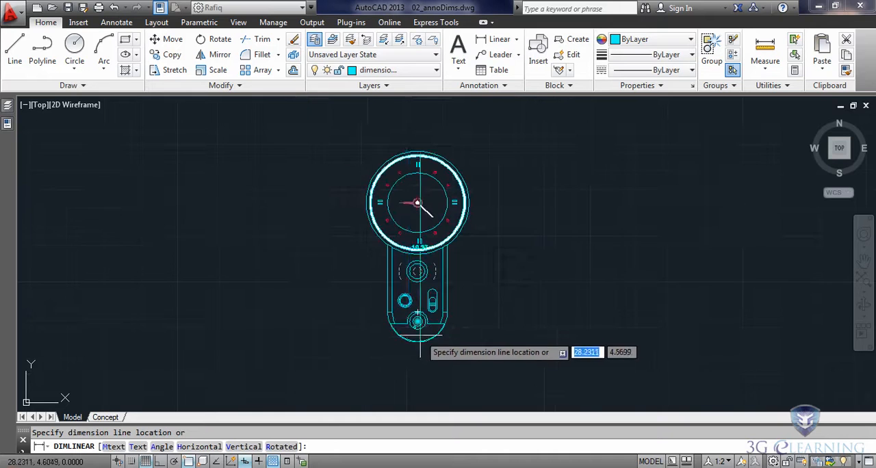
pyautogui.click(359, 317)
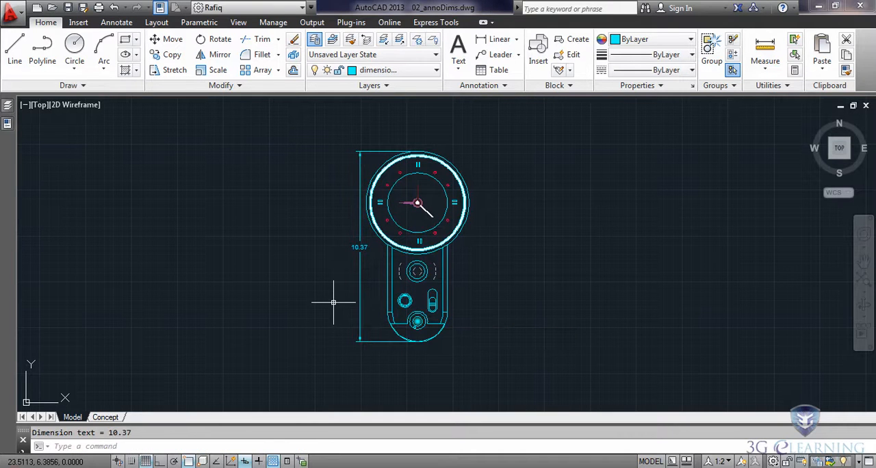
# Add a horizontal linear dimension between the left and right quadrants of the outer dial circle, placed above the clock.
pyautogui.moveTo(318, 260); pyautogui.dragTo(340, 277, button='middle')
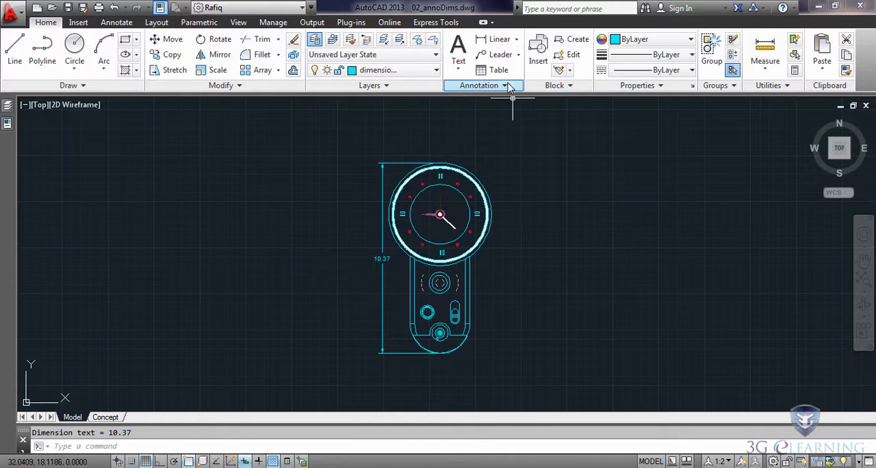
pyautogui.click(498, 39)
pyautogui.scroll(2, 442, 201)
pyautogui.keyDown('shift'); pyautogui.rightClick(589, 232); pyautogui.keyUp('shift')
pyautogui.click(608, 336)
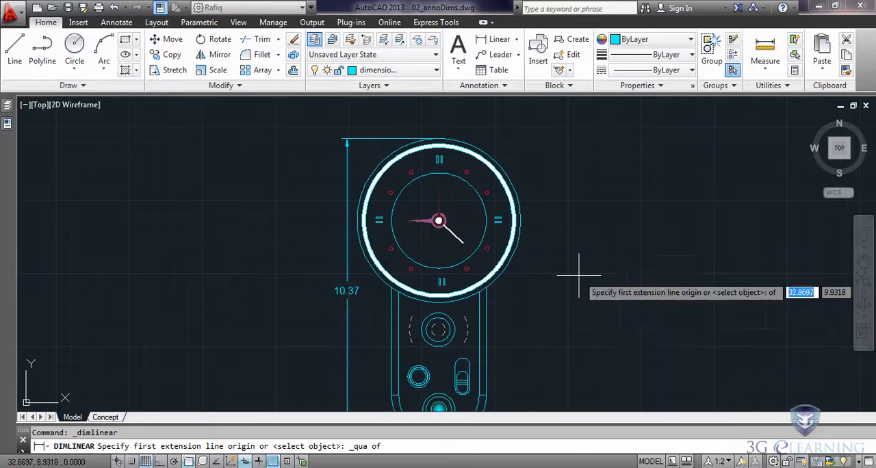
pyautogui.click(397, 220)
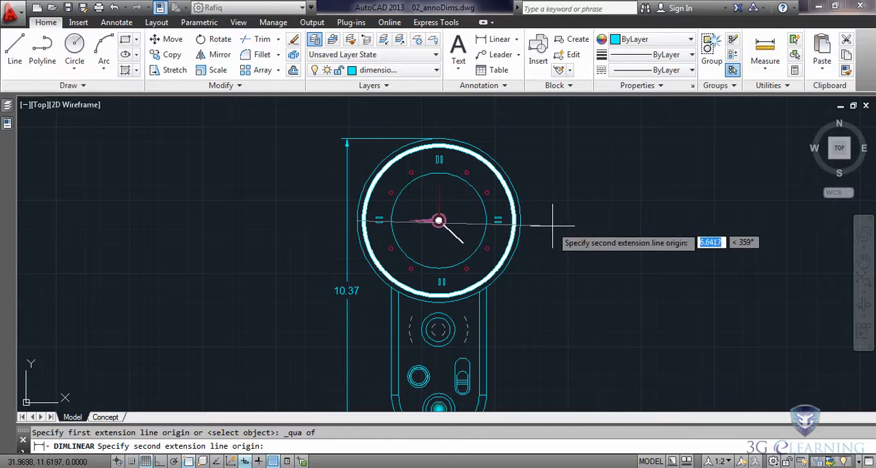
pyautogui.keyDown('shift'); pyautogui.rightClick(539, 223); pyautogui.keyUp('shift')
pyautogui.click(598, 334)
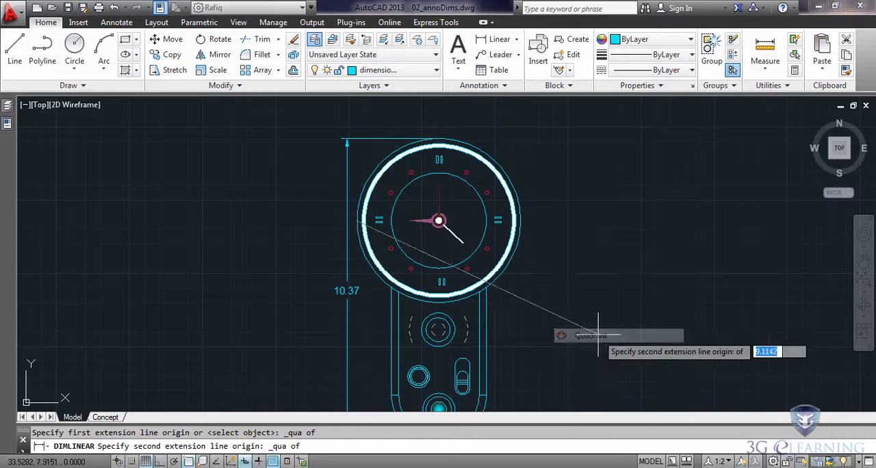
pyautogui.click(526, 224)
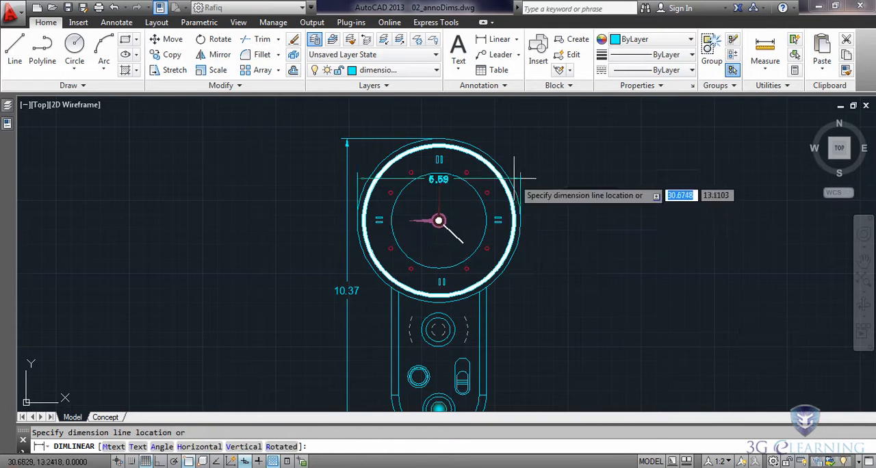
pyautogui.click(491, 112)
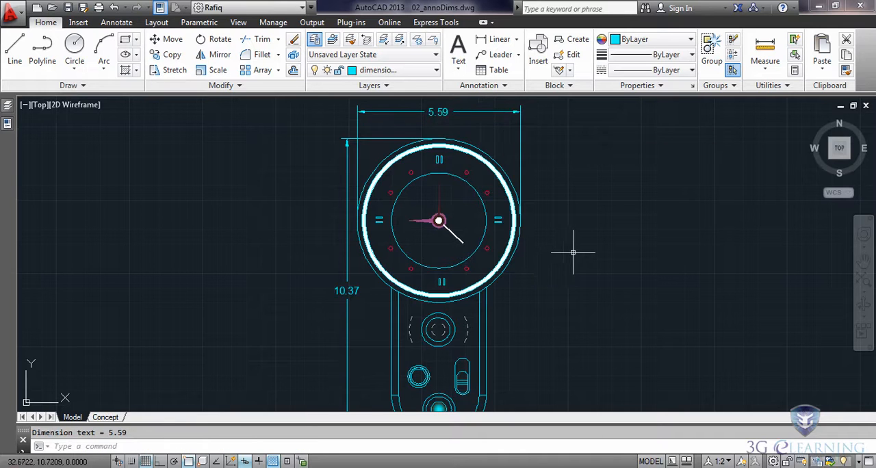
pyautogui.scroll(-2, 573, 252)
pyautogui.moveTo(579, 275); pyautogui.dragTo(522, 268, button='middle')
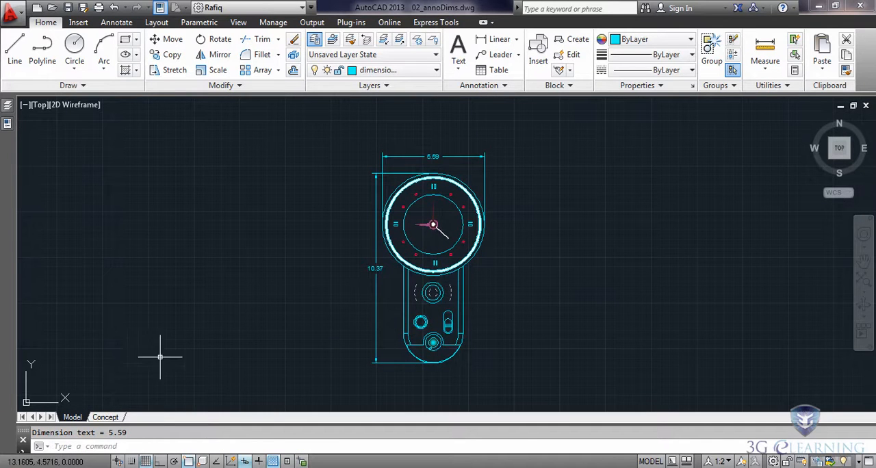
# In the Concept layout, copy the clock viewport horizontally into the empty right half of the sheet and regenerate all viewports.
pyautogui.click(105, 417)
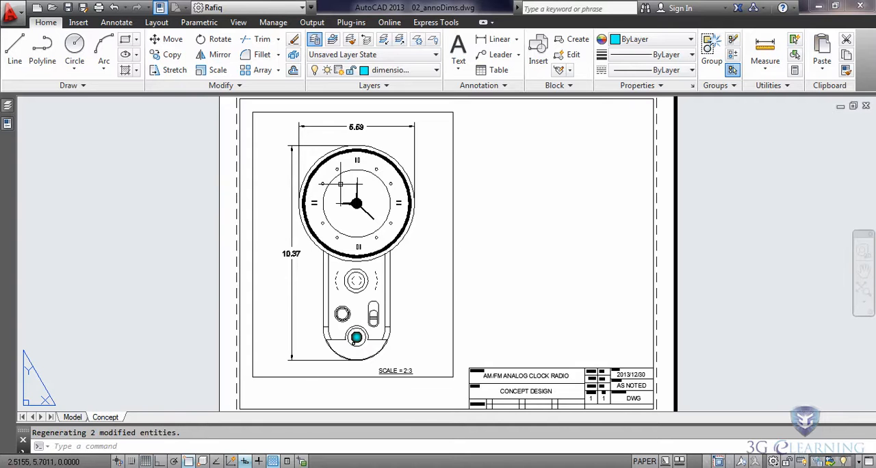
pyautogui.scroll(1, 340, 185)
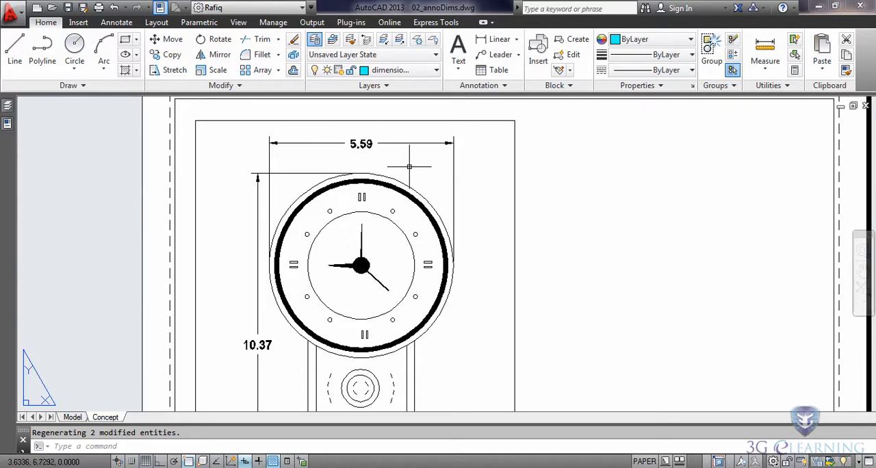
pyautogui.scroll(-1, 471, 196)
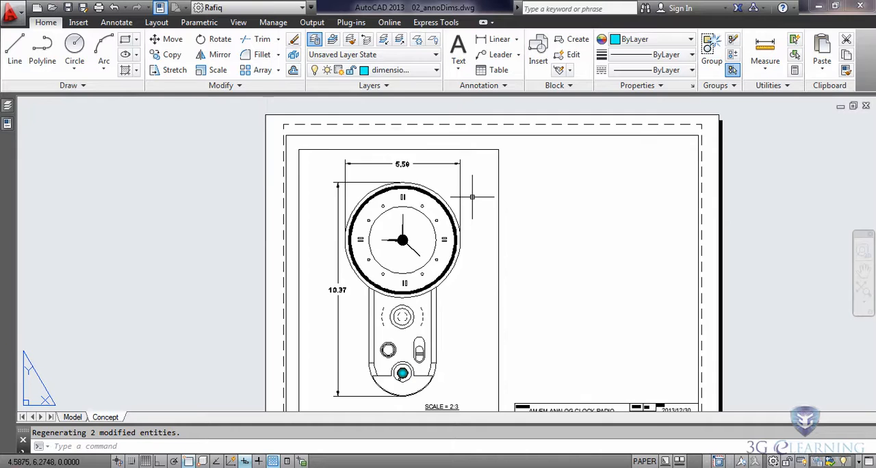
pyautogui.moveTo(486, 202); pyautogui.dragTo(396, 182, button='middle')
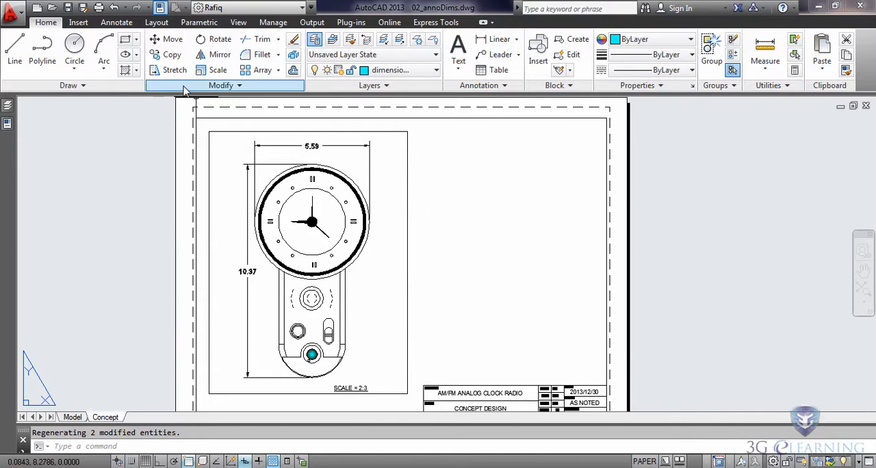
pyautogui.click(168, 54)
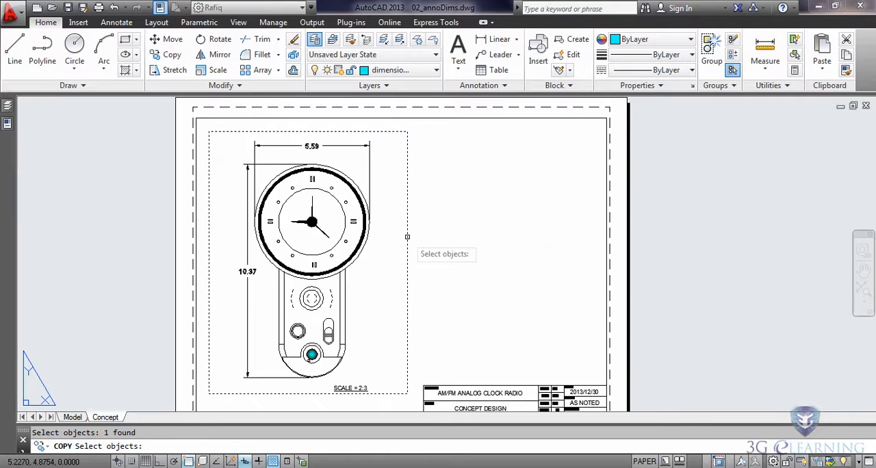
pyautogui.press('Return')
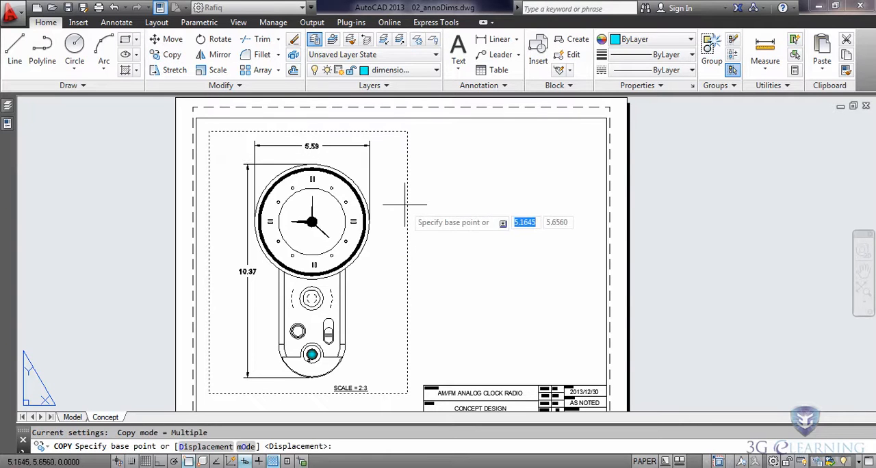
pyautogui.click(407, 131)
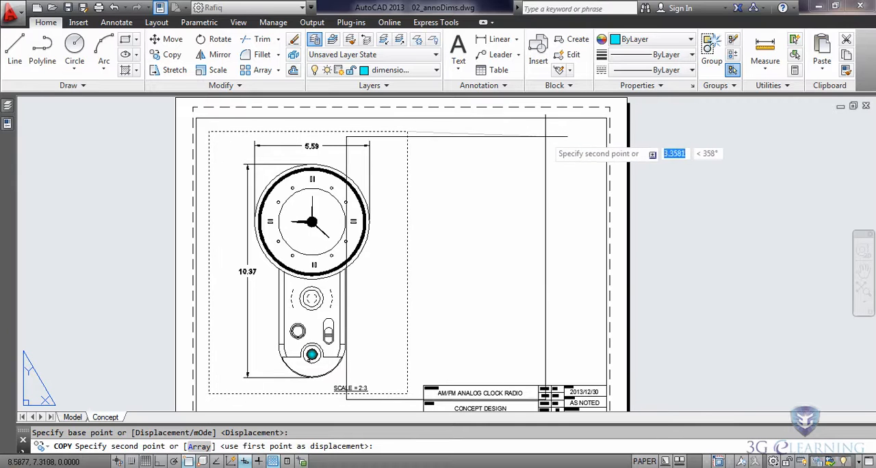
pyautogui.click(595, 131)
pyautogui.press('Escape')
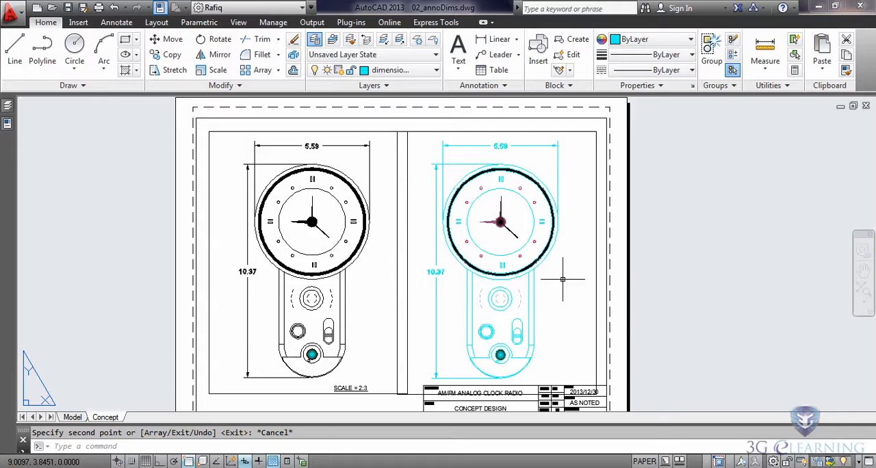
pyautogui.write('rea')
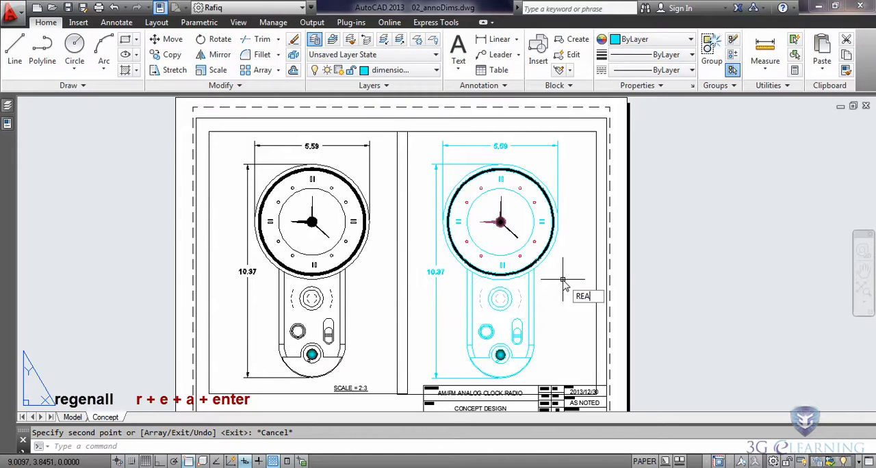
pyautogui.press('Return')
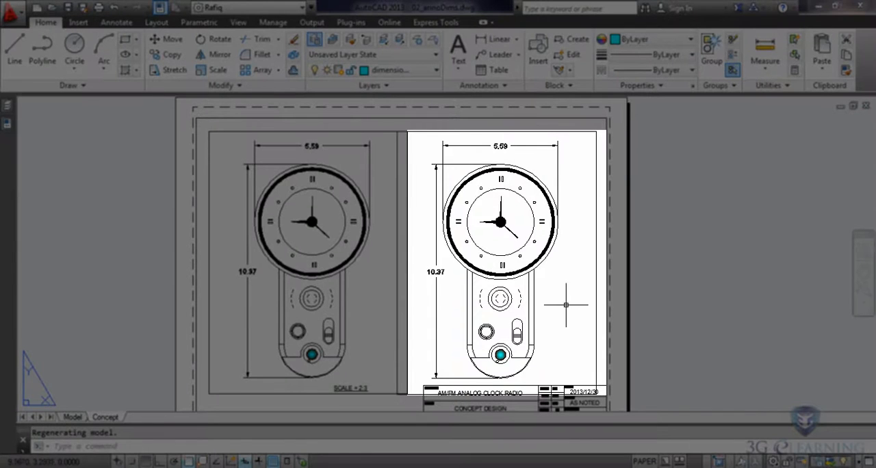
# Activate the copied viewport, frame the slide switch in it and set the viewport scale to 4:1.
pyautogui.doubleClick(570, 300)
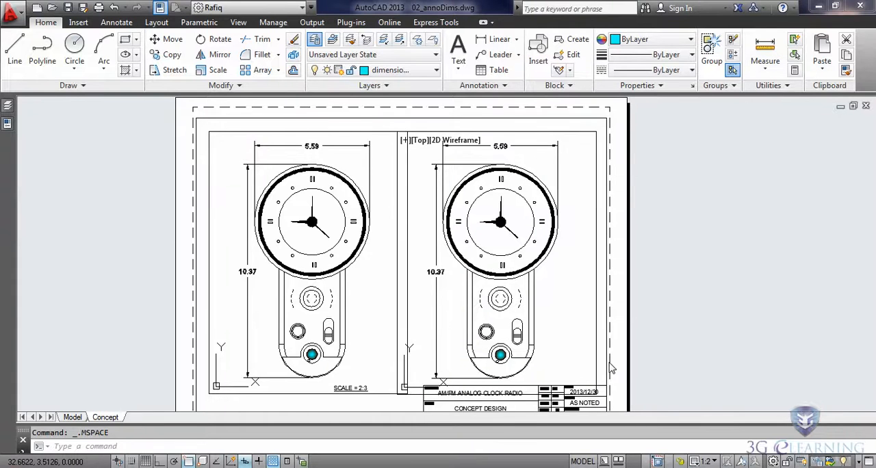
pyautogui.scroll(2, 540, 340)
pyautogui.scroll(4, 525, 350)
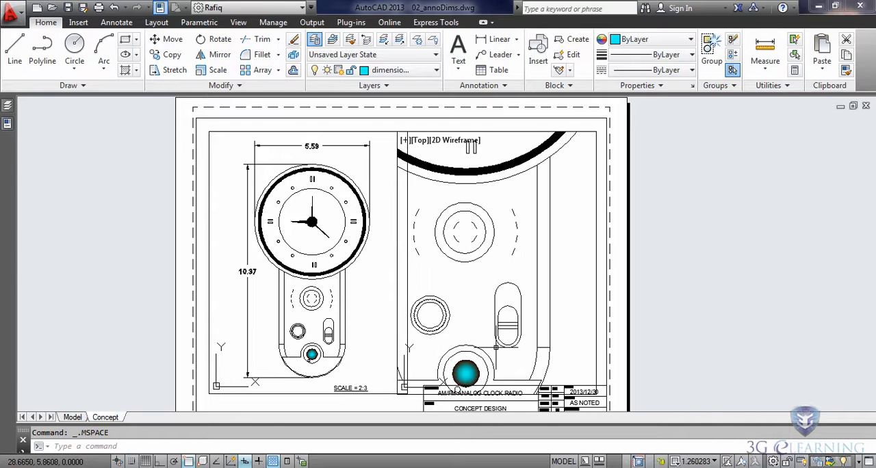
pyautogui.scroll(5, 495, 347)
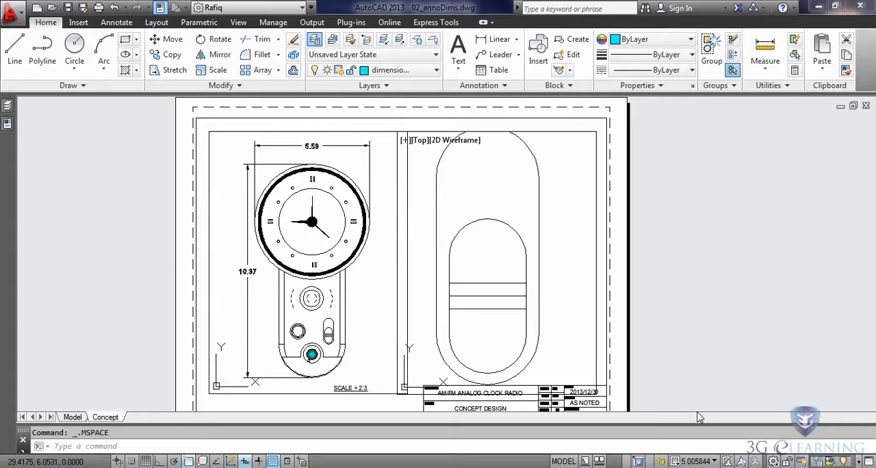
pyautogui.click(715, 462)
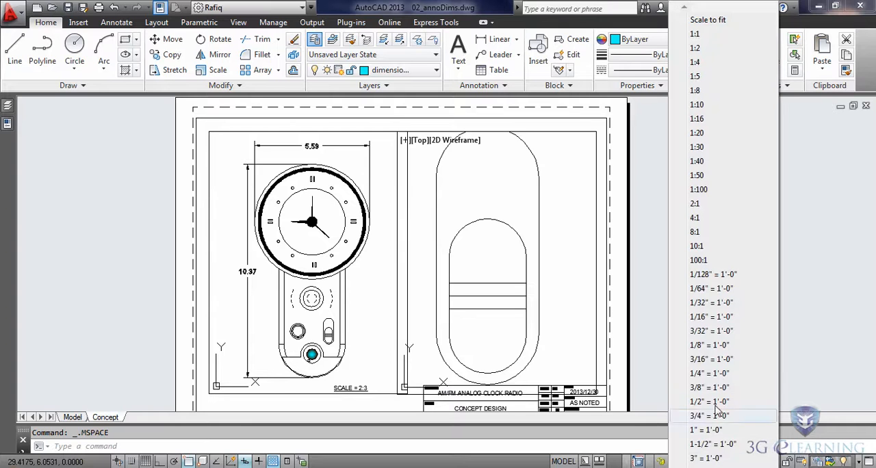
pyautogui.click(695, 203)
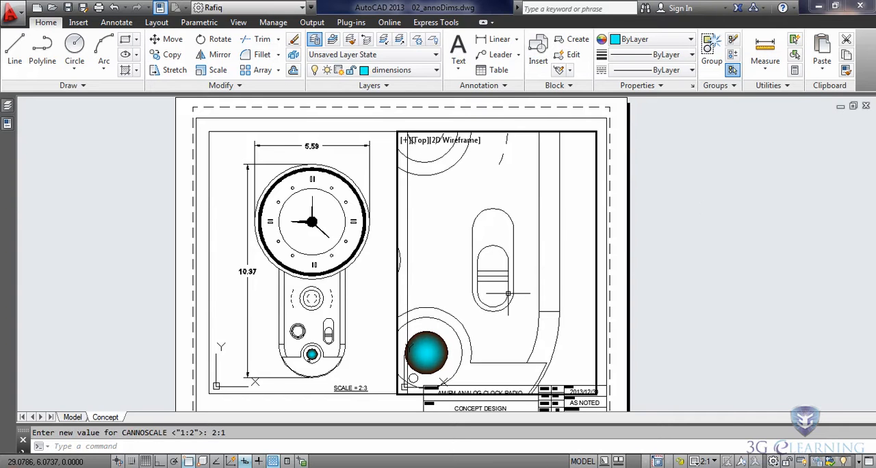
pyautogui.click(706, 461)
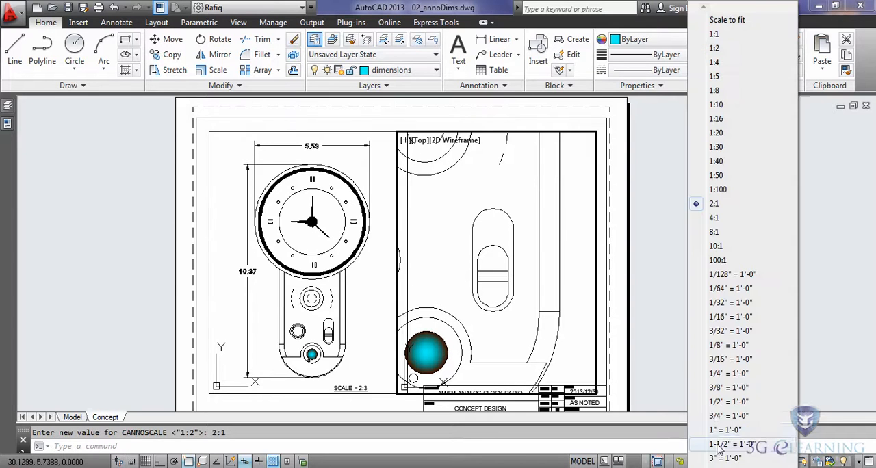
pyautogui.click(713, 218)
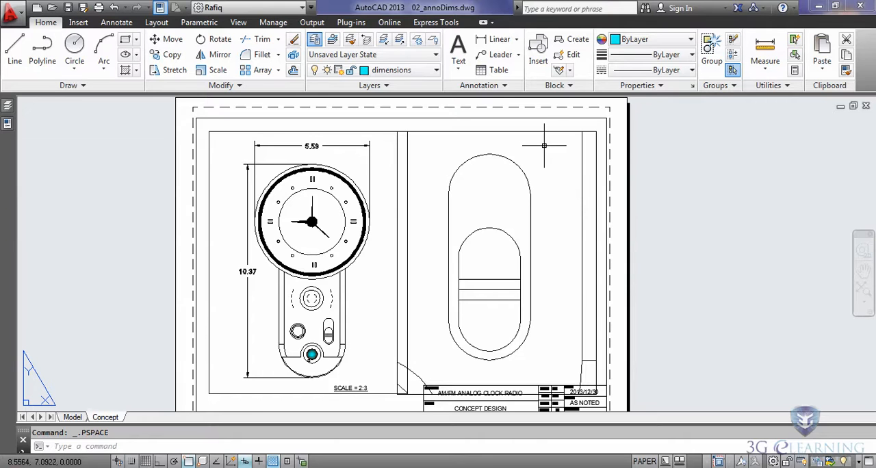
# Shrink the copied viewport, with object snap temporarily off, so that it clears the original viewport and the title block.
pyautogui.click(543, 130)
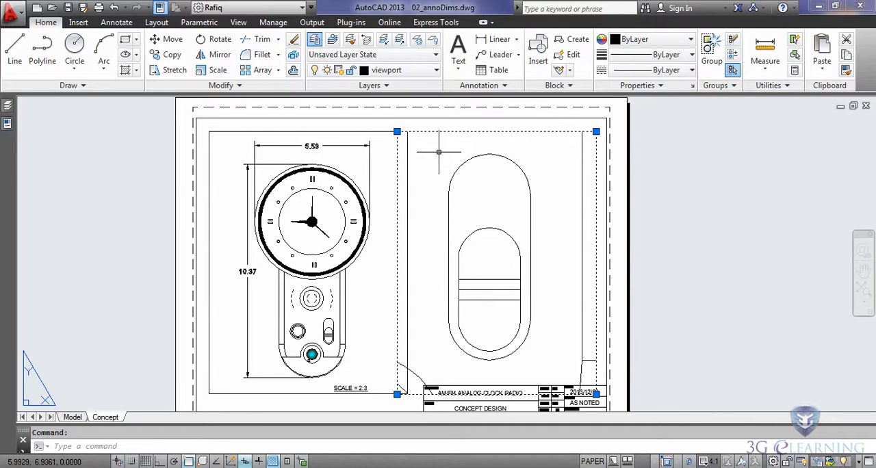
pyautogui.click(397, 131)
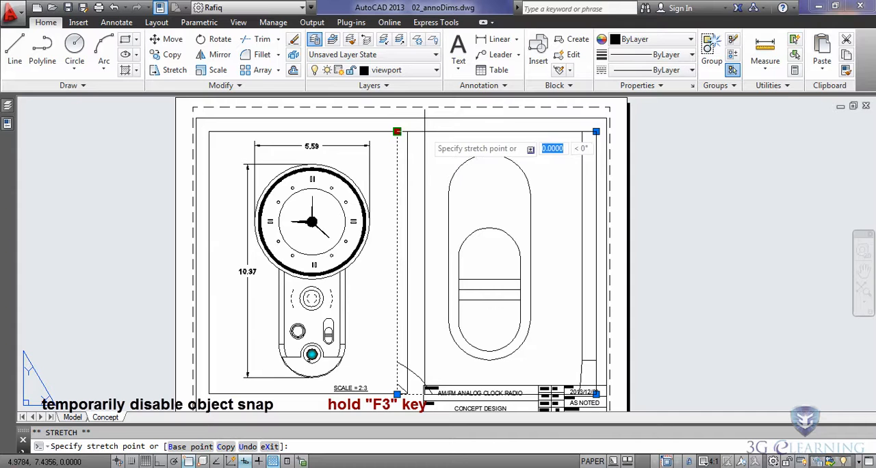
pyautogui.press('F3')
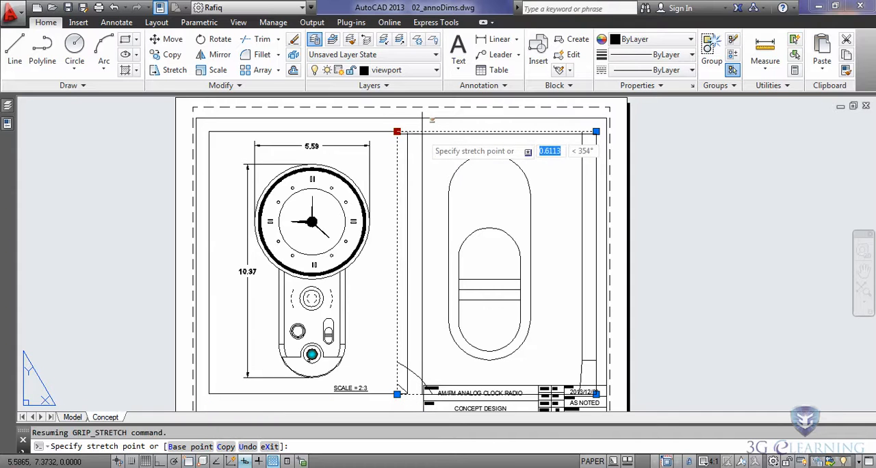
pyautogui.click(421, 134)
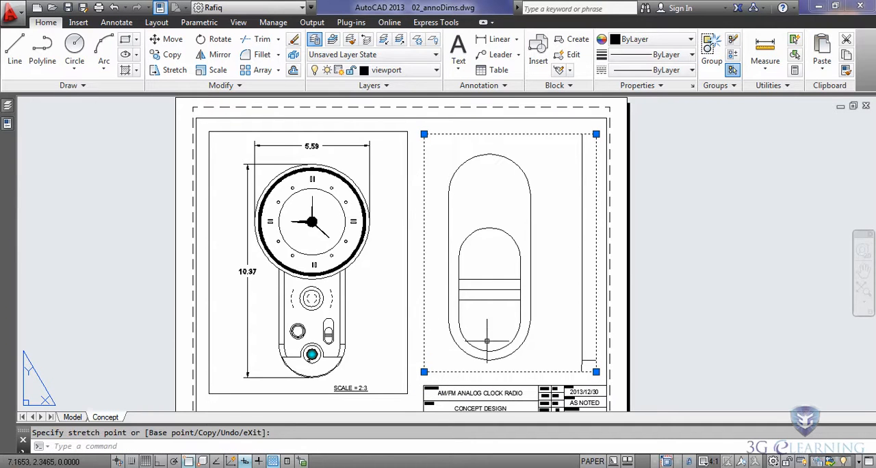
pyautogui.press('Escape')
pyautogui.press('Escape')
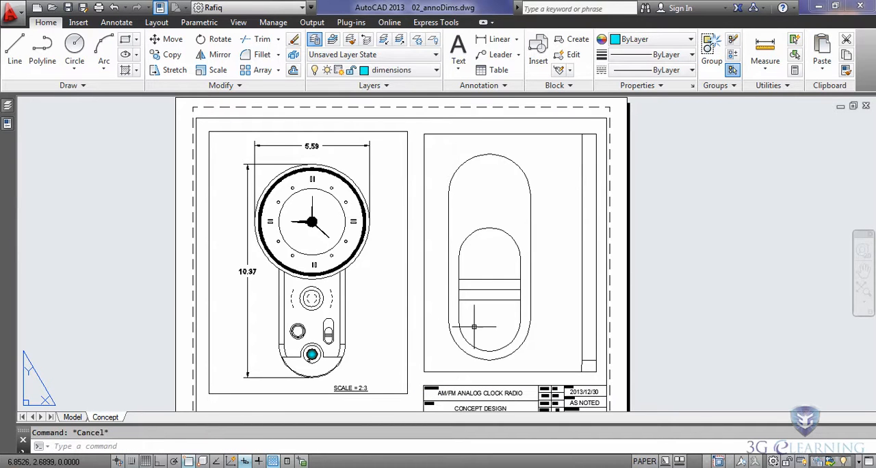
# Return to model space at the slide switch and set the annotation scale to 4:1.
pyautogui.click(73, 417)
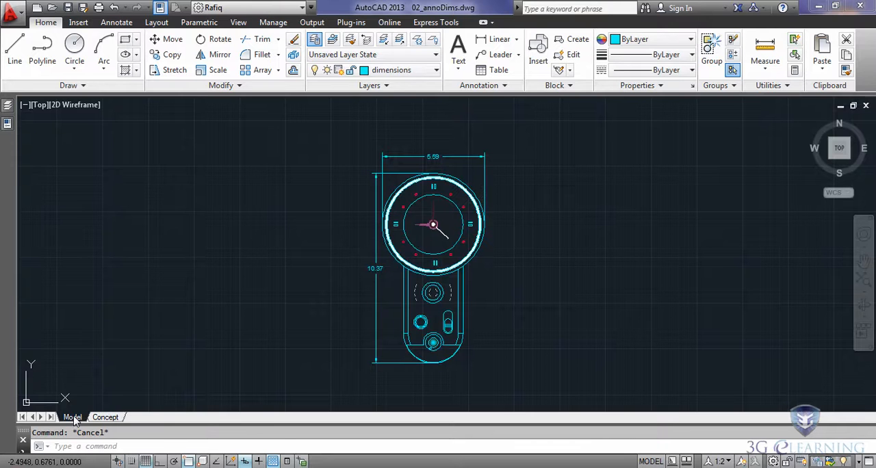
pyautogui.scroll(8, 459, 335)
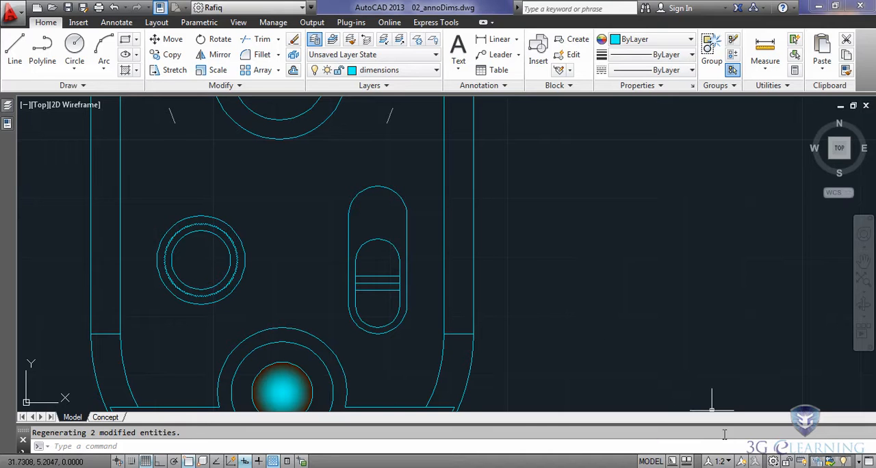
pyautogui.click(726, 461)
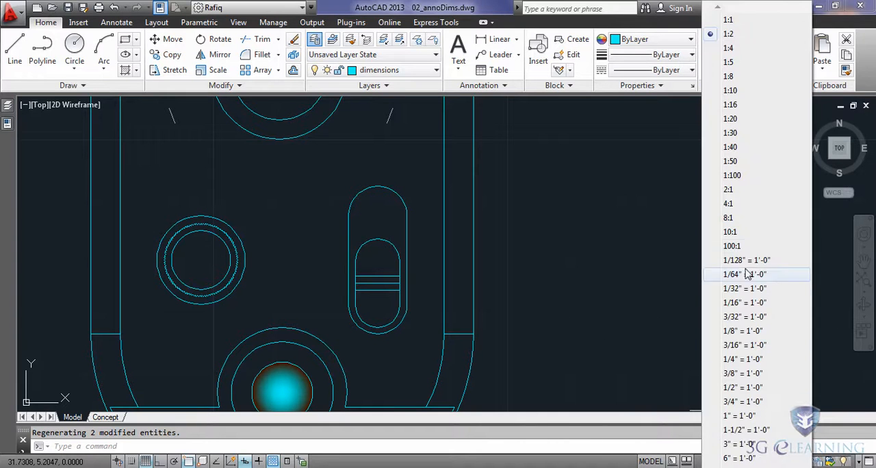
pyautogui.click(728, 203)
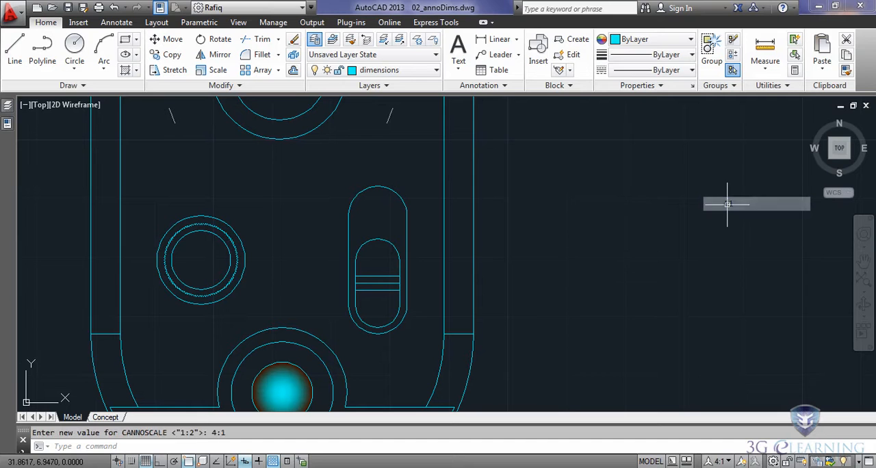
# Add a vertical linear dimension between the top and bottom quadrants of the inner slider, placed just right of the switch.
pyautogui.click(497, 39)
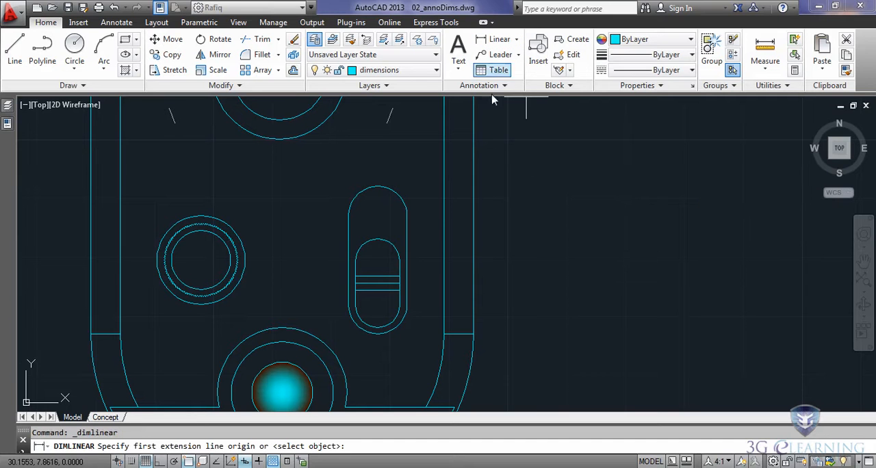
pyautogui.keyDown('shift'); pyautogui.rightClick(433, 238); pyautogui.keyUp('shift')
pyautogui.click(452, 335)
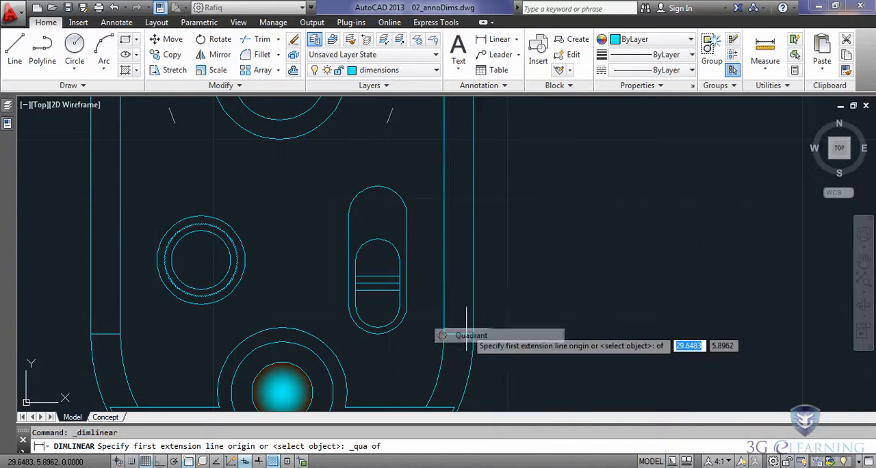
pyautogui.click(381, 244)
pyautogui.keyDown('shift'); pyautogui.rightClick(378, 327); pyautogui.keyUp('shift')
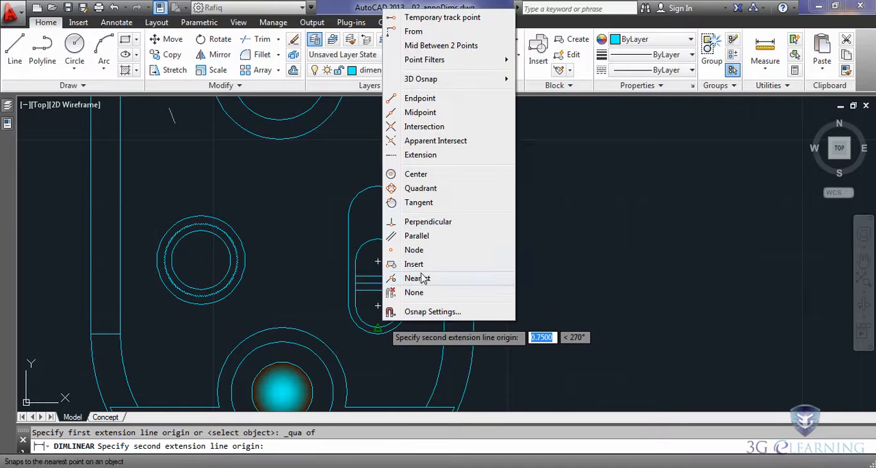
pyautogui.click(420, 188)
pyautogui.click(380, 327)
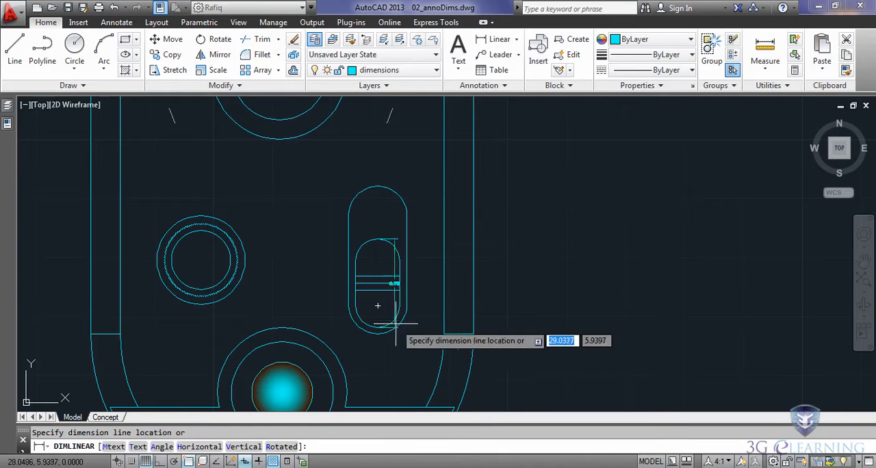
pyautogui.click(419, 308)
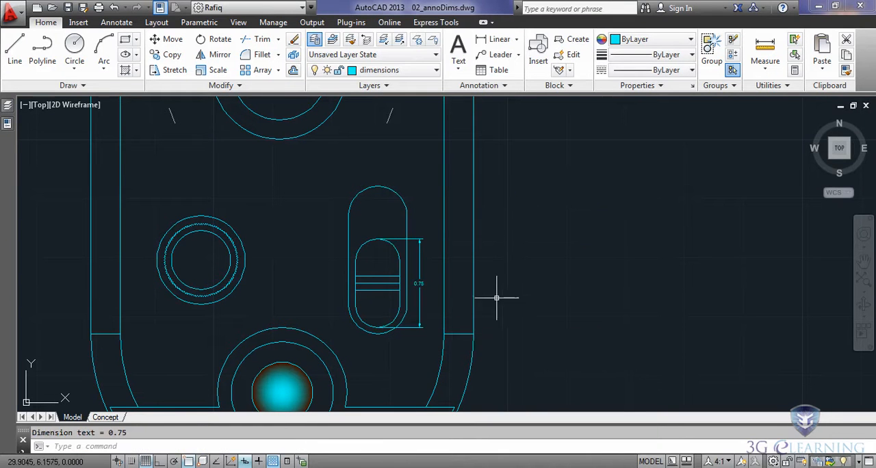
# Add a horizontal linear dimension across the inner slider's width, placed above the slider inside the outer slot.
pyautogui.click(495, 39)
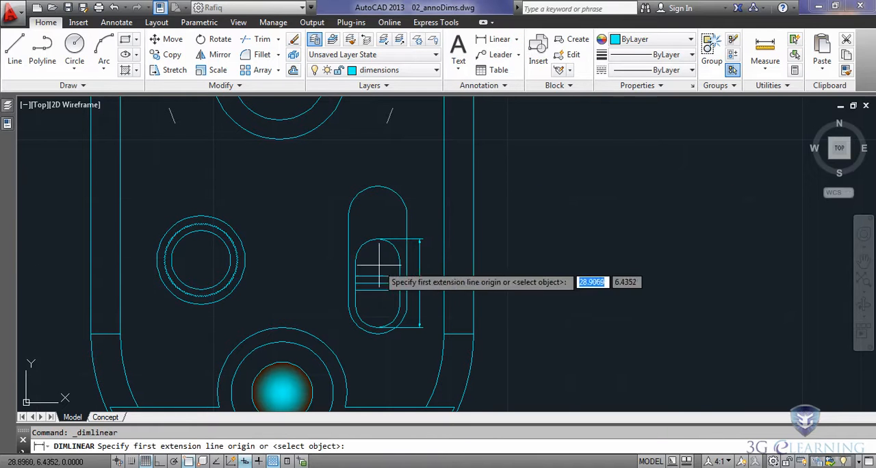
pyautogui.click(355, 260)
pyautogui.click(400, 260)
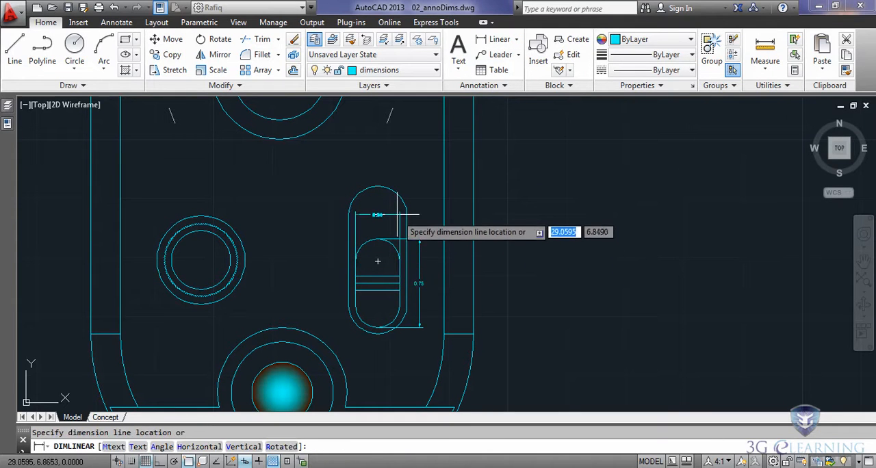
pyautogui.click(396, 217)
# Add a vertical linear dimension between the upper and lower grip lines at the slider's right edge, placed just outside the slot.
pyautogui.scroll(2, 364, 296)
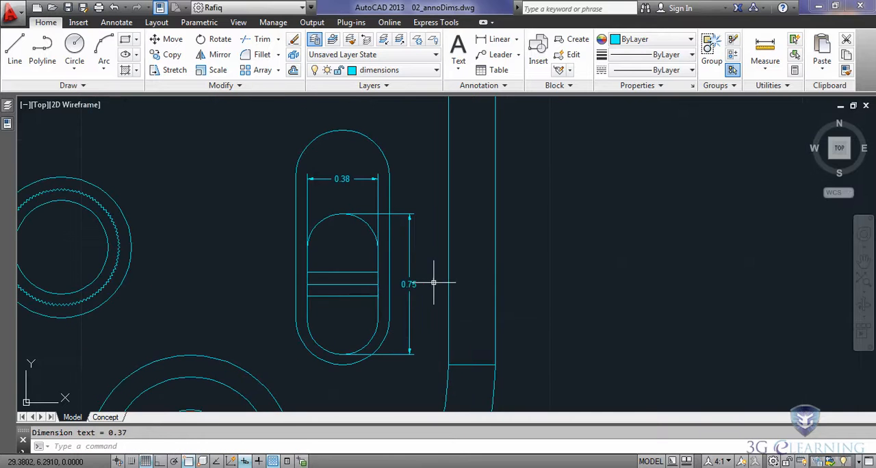
pyautogui.press('Return')
pyautogui.click(449, 285)
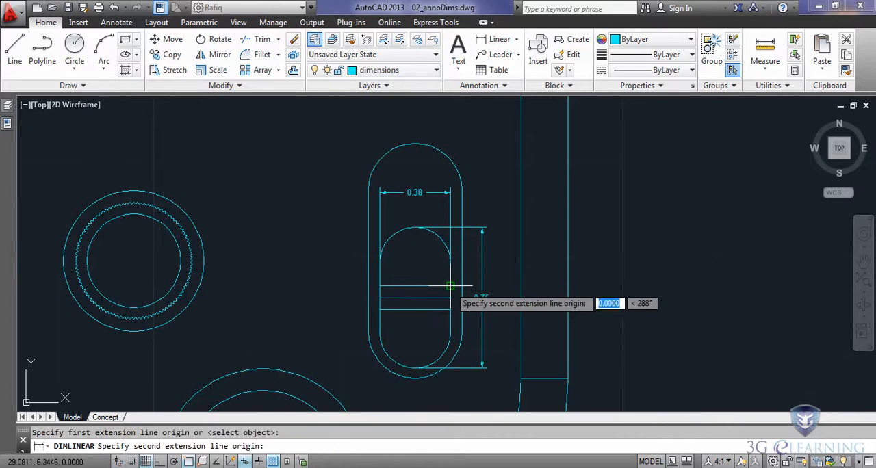
pyautogui.click(449, 309)
pyautogui.scroll(2, 475, 324)
pyautogui.scroll(1, 472, 324)
pyautogui.click(458, 322)
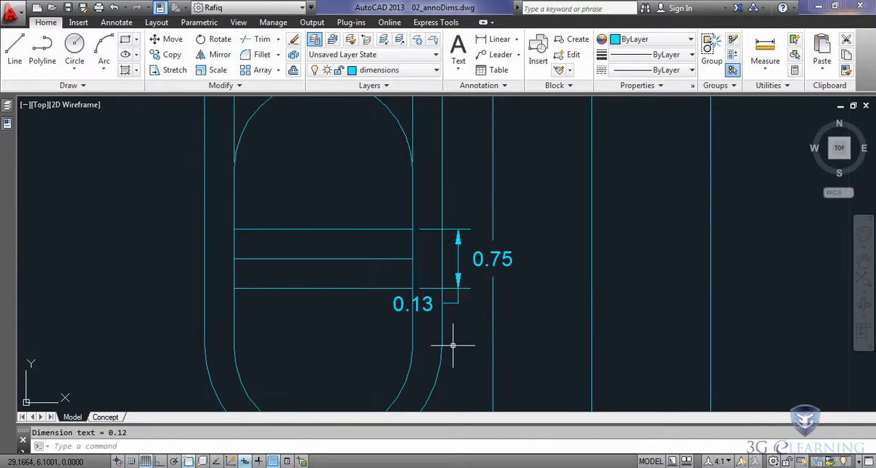
# Move only the text of the grip-line dimension above its dimension line, clear of the slider, and deselect the dimension.
pyautogui.click(398, 304)
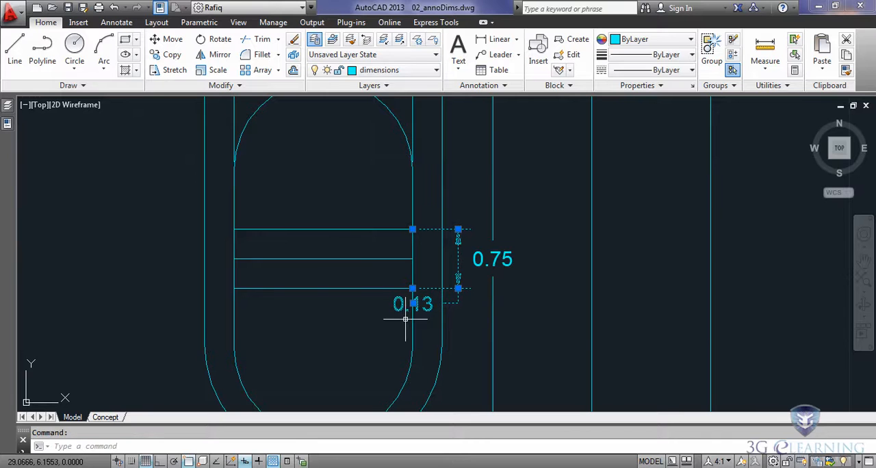
pyautogui.moveTo(414, 304)
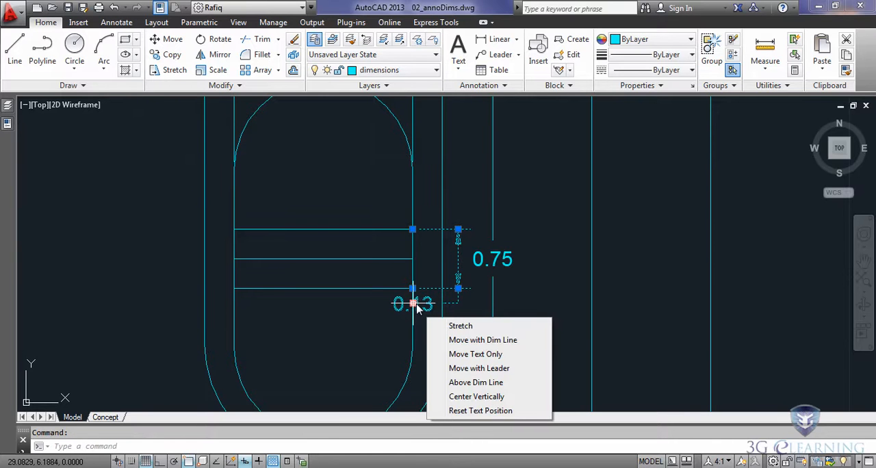
pyautogui.click(469, 352)
pyautogui.scroll(-5, 469, 350)
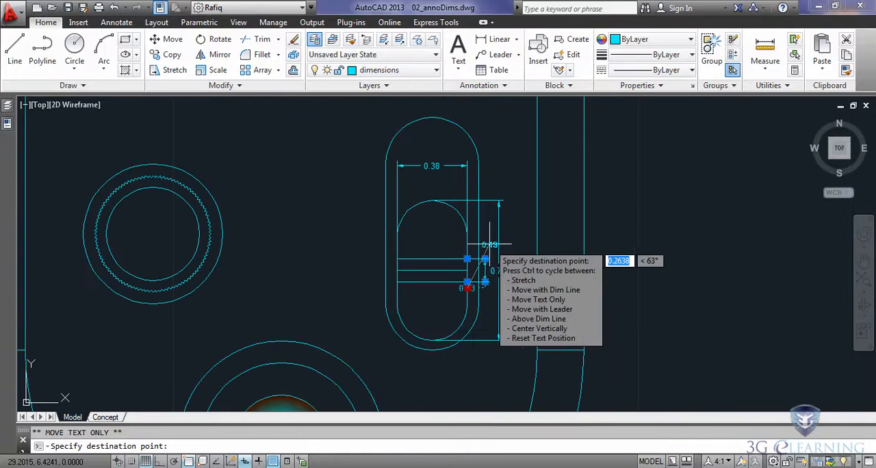
pyautogui.click(489, 243)
pyautogui.press('Escape')
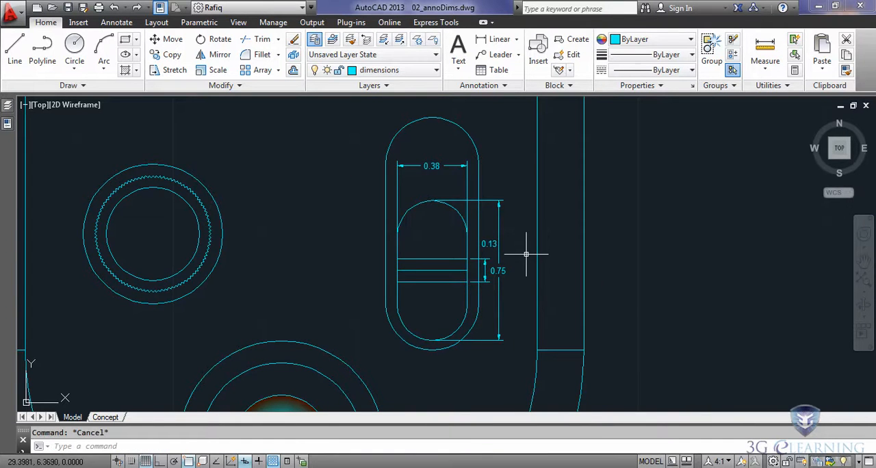
# Switch from model space to the Concept layout.
pyautogui.scroll(-3, 284, 236)
pyautogui.moveTo(284, 236); pyautogui.dragTo(481, 253, button='middle')
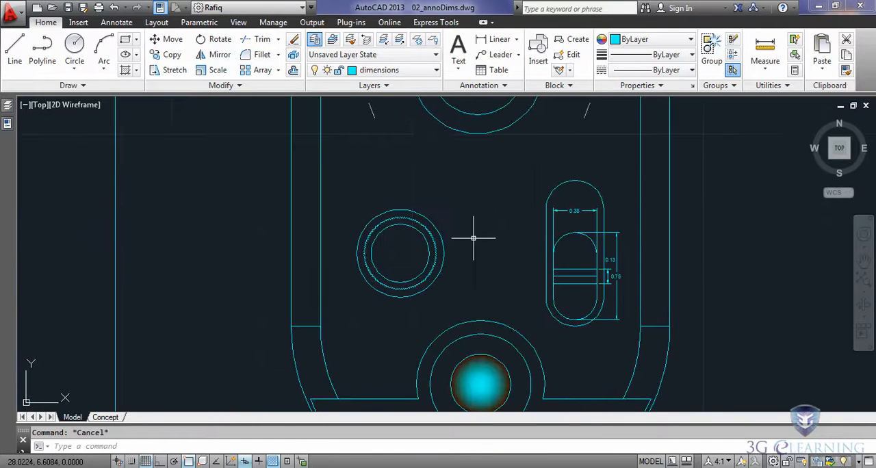
pyautogui.click(105, 417)
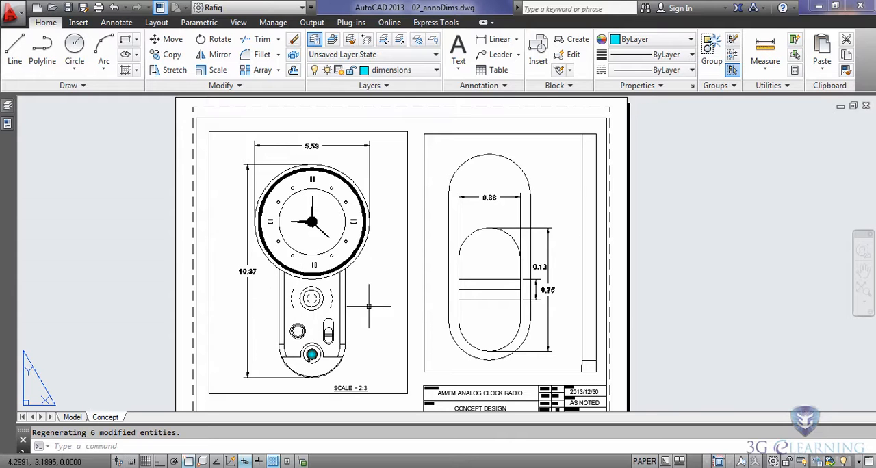
# Activate the clock radio's viewport, examine the slide switch there for the 4:1 dimensions, and return to paper space.
pyautogui.scroll(4, 314, 348)
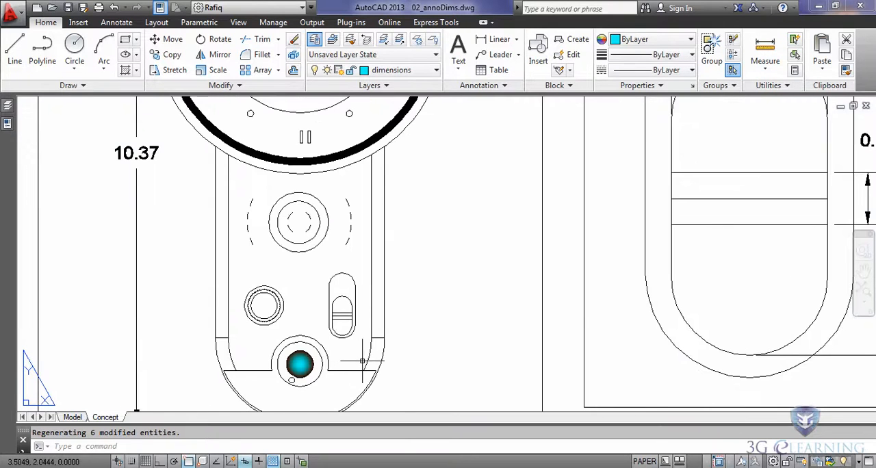
pyautogui.doubleClick(305, 275)
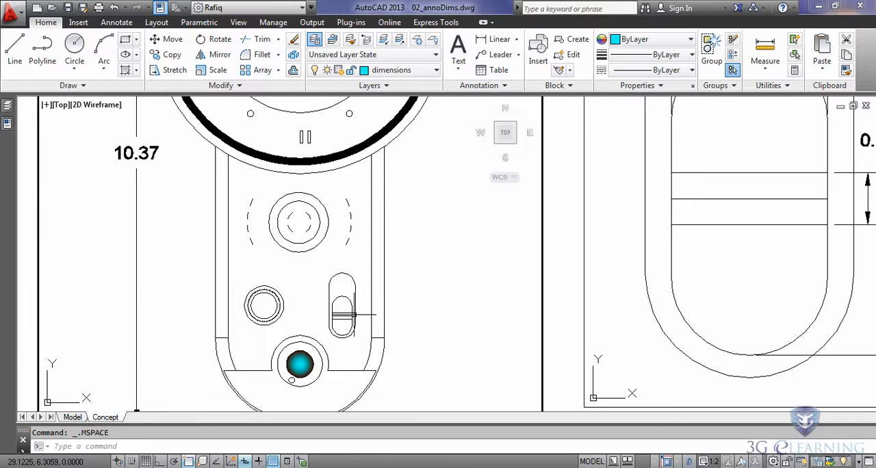
pyautogui.click(354, 313)
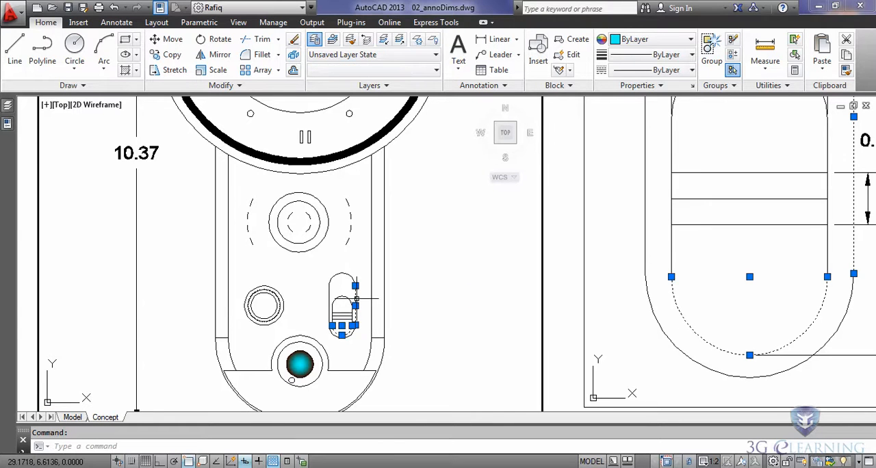
pyautogui.press('Escape')
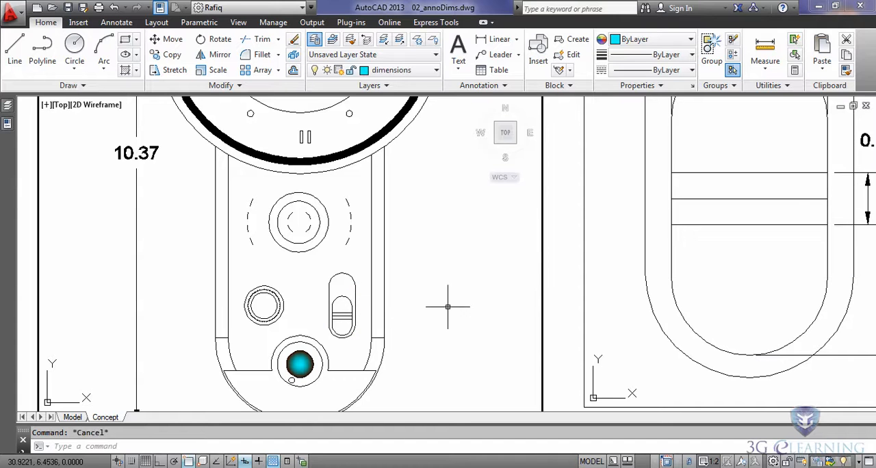
pyautogui.doubleClick(554, 287)
# Copy the scale label from the clock radio's viewport to the lower-right corner of the slide switch's viewport.
pyautogui.scroll(-5, 558, 288)
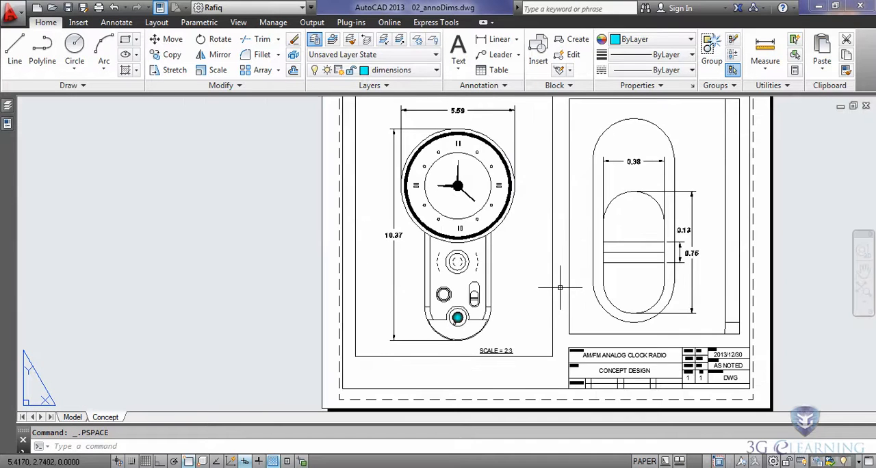
pyautogui.moveTo(561, 255); pyautogui.dragTo(477, 281, button='middle')
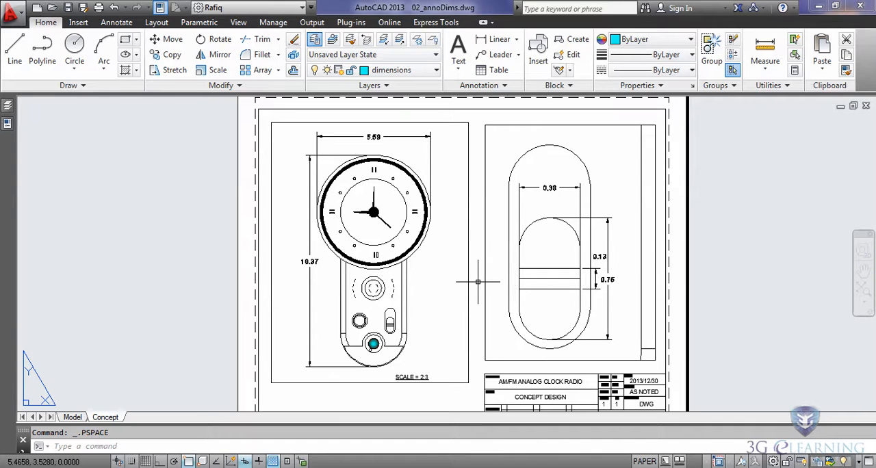
pyautogui.click(165, 59)
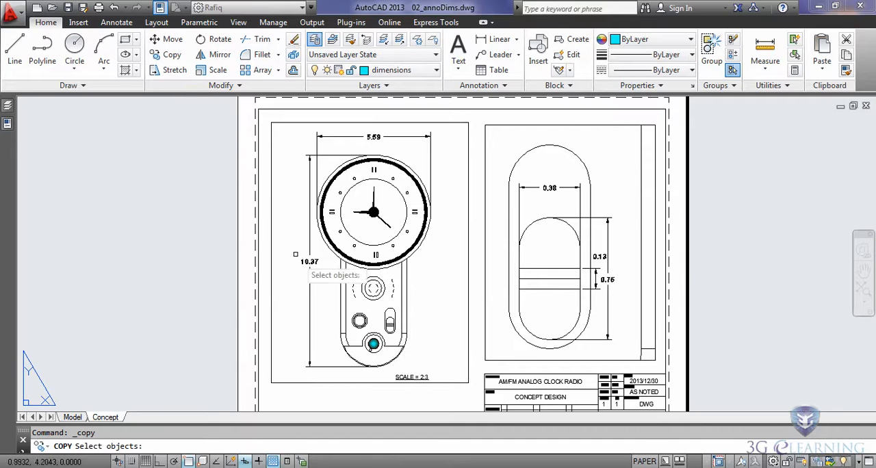
pyautogui.click(414, 377)
pyautogui.press('Return')
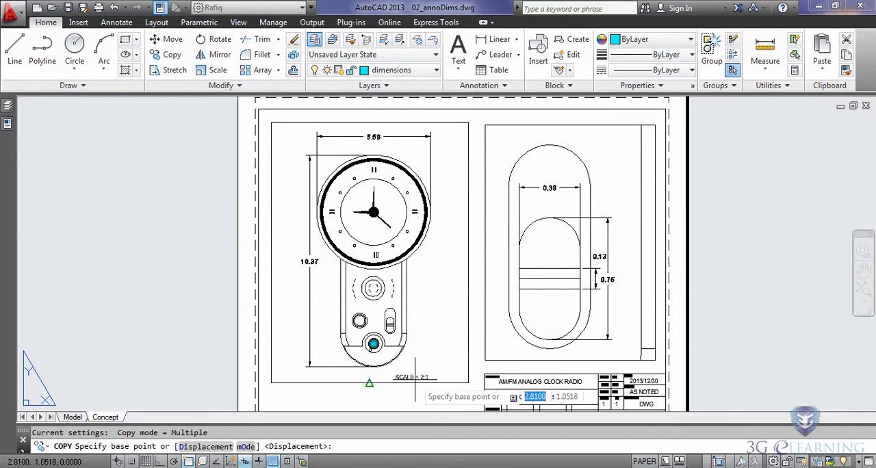
pyautogui.click(414, 375)
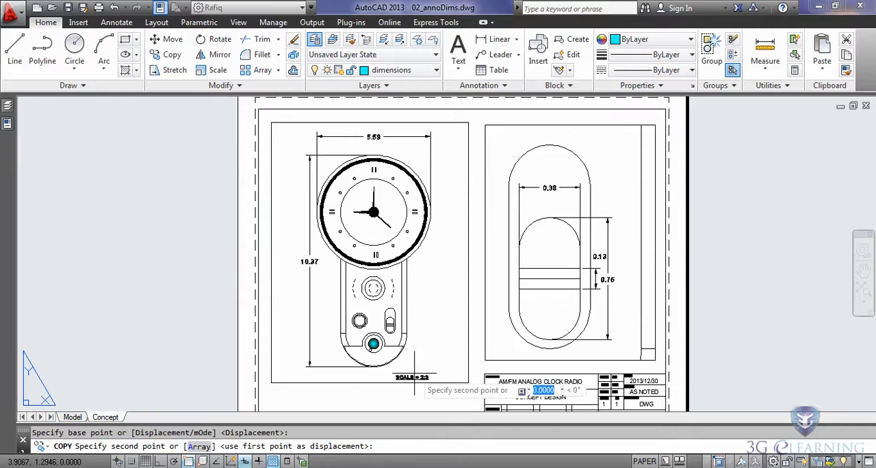
pyautogui.scroll(5, 608, 361)
pyautogui.click(542, 313)
pyautogui.press('Escape')
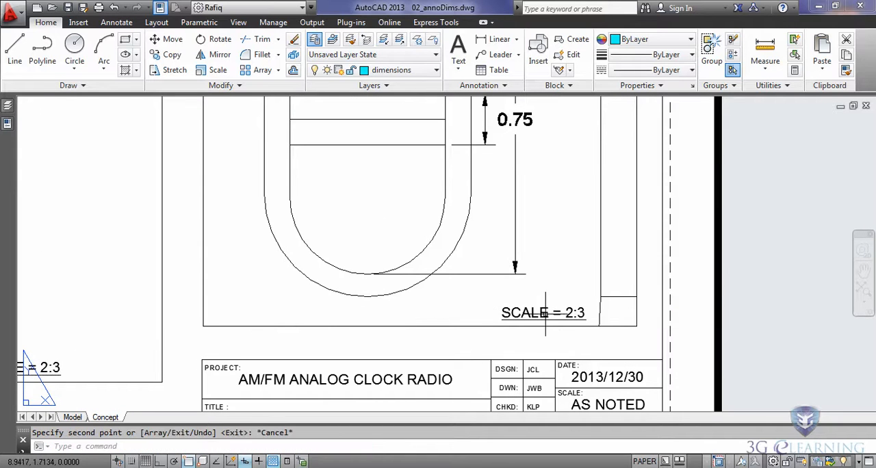
# Edit the copied label under the slide switch to read SCALE = 4:1.
pyautogui.doubleClick(542, 313)
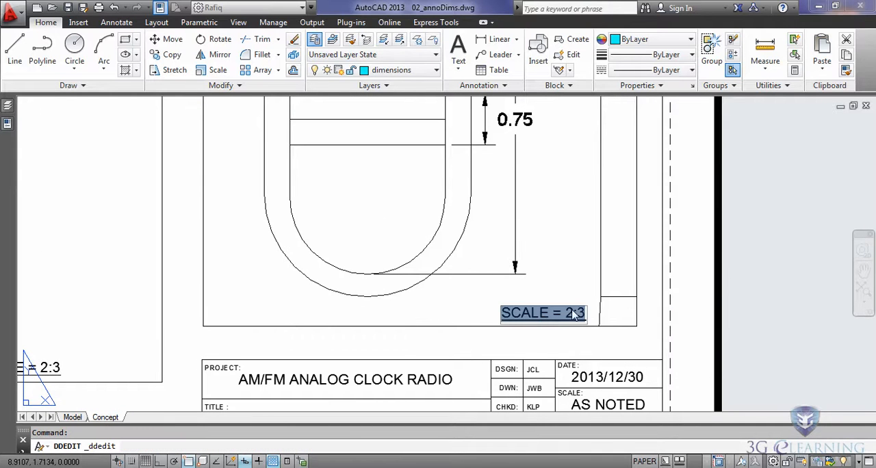
pyautogui.click(569, 313)
pyautogui.write('4')
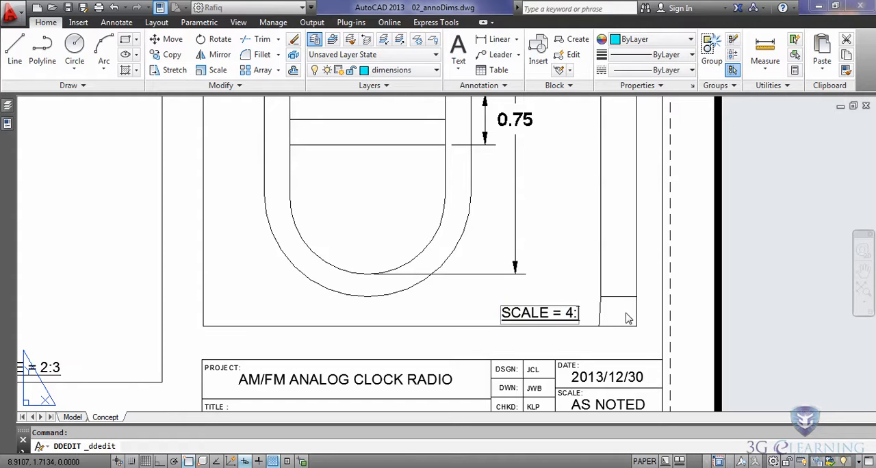
pyautogui.click(625, 313)
pyautogui.press('Escape')
# Turn off the viewport layer to hide both viewport borders on the sheet.
pyautogui.scroll(-4, 623, 313)
pyautogui.moveTo(605, 294); pyautogui.dragTo(577, 314, button='middle')
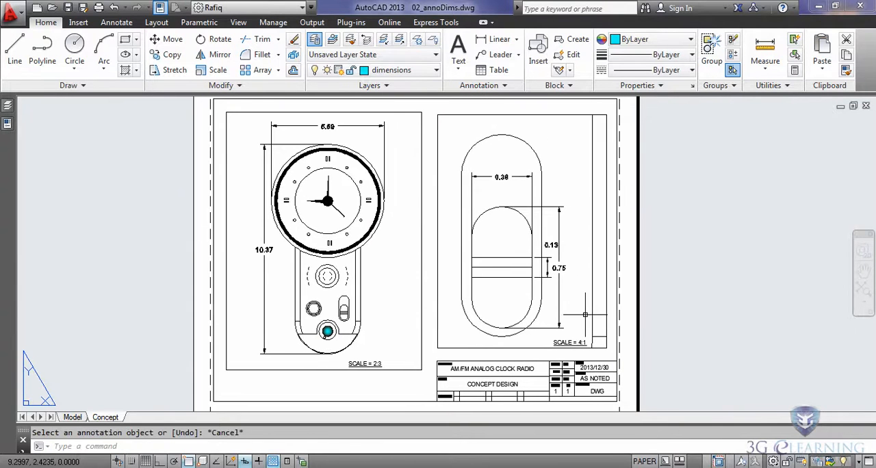
pyautogui.click(435, 70)
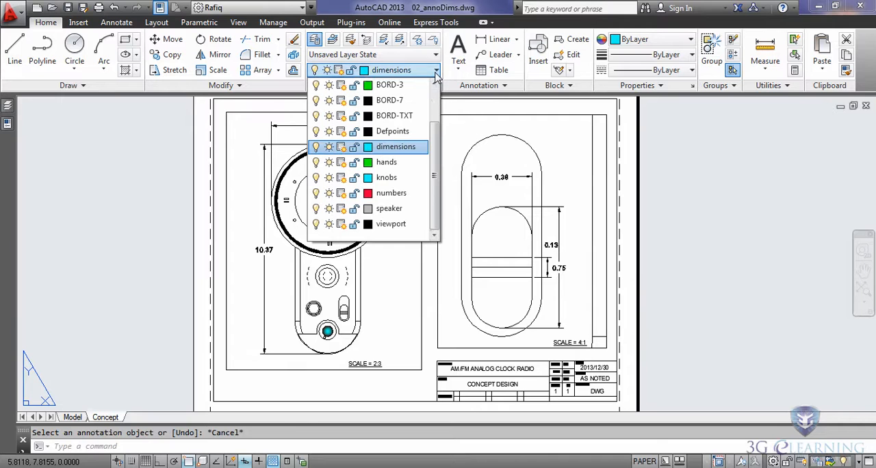
pyautogui.click(315, 224)
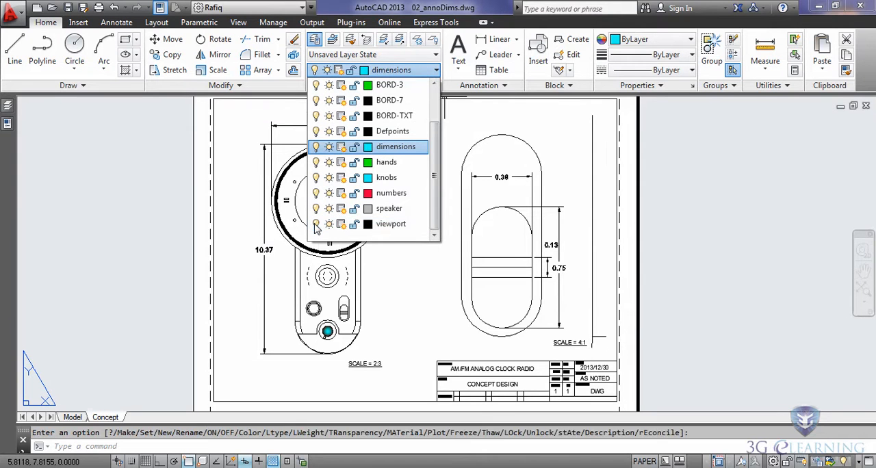
pyautogui.click(214, 286)
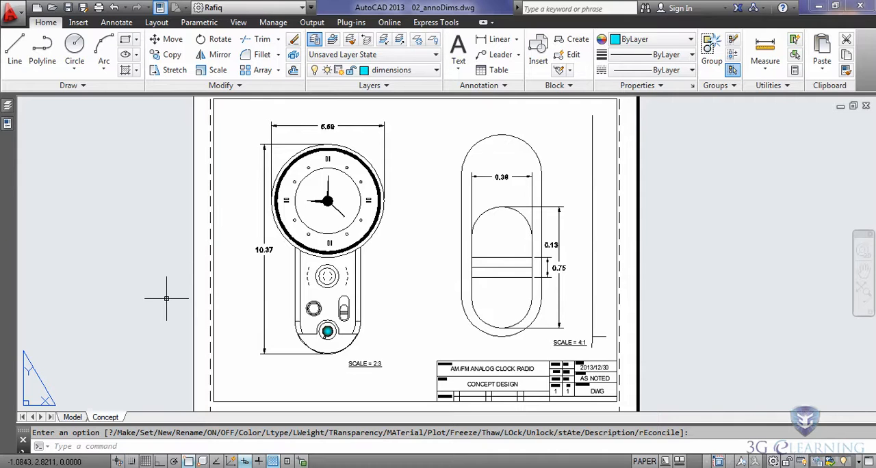